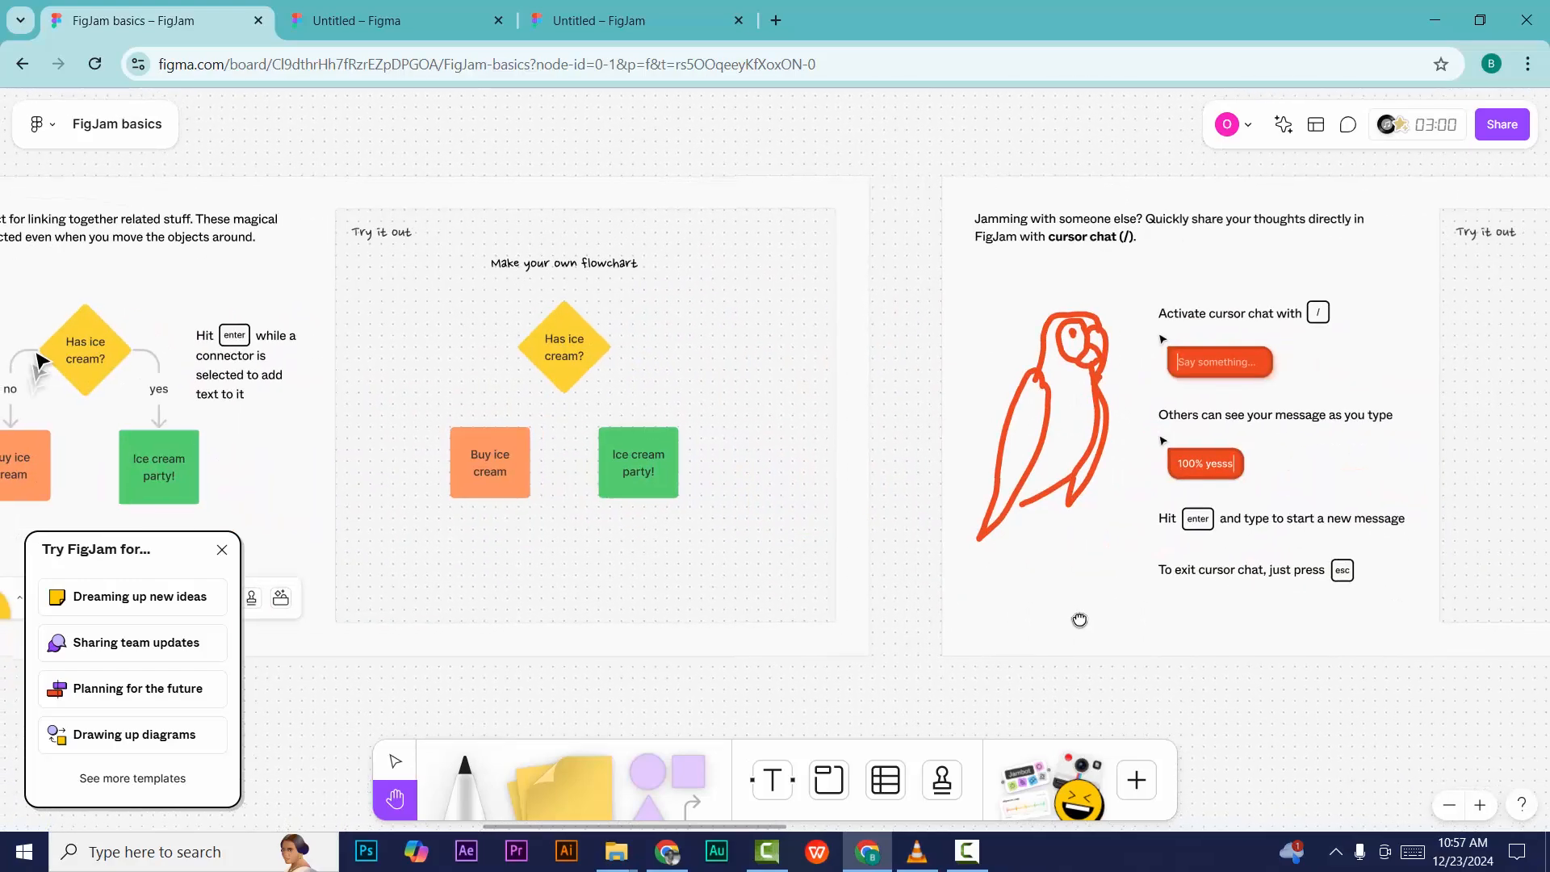
Step: Look through the FigJam basics board's panels on flowcharts, cursor chat, emotes and stamps, widgets, and pasted Figma designs
drag(1079, 620, 797, 611)
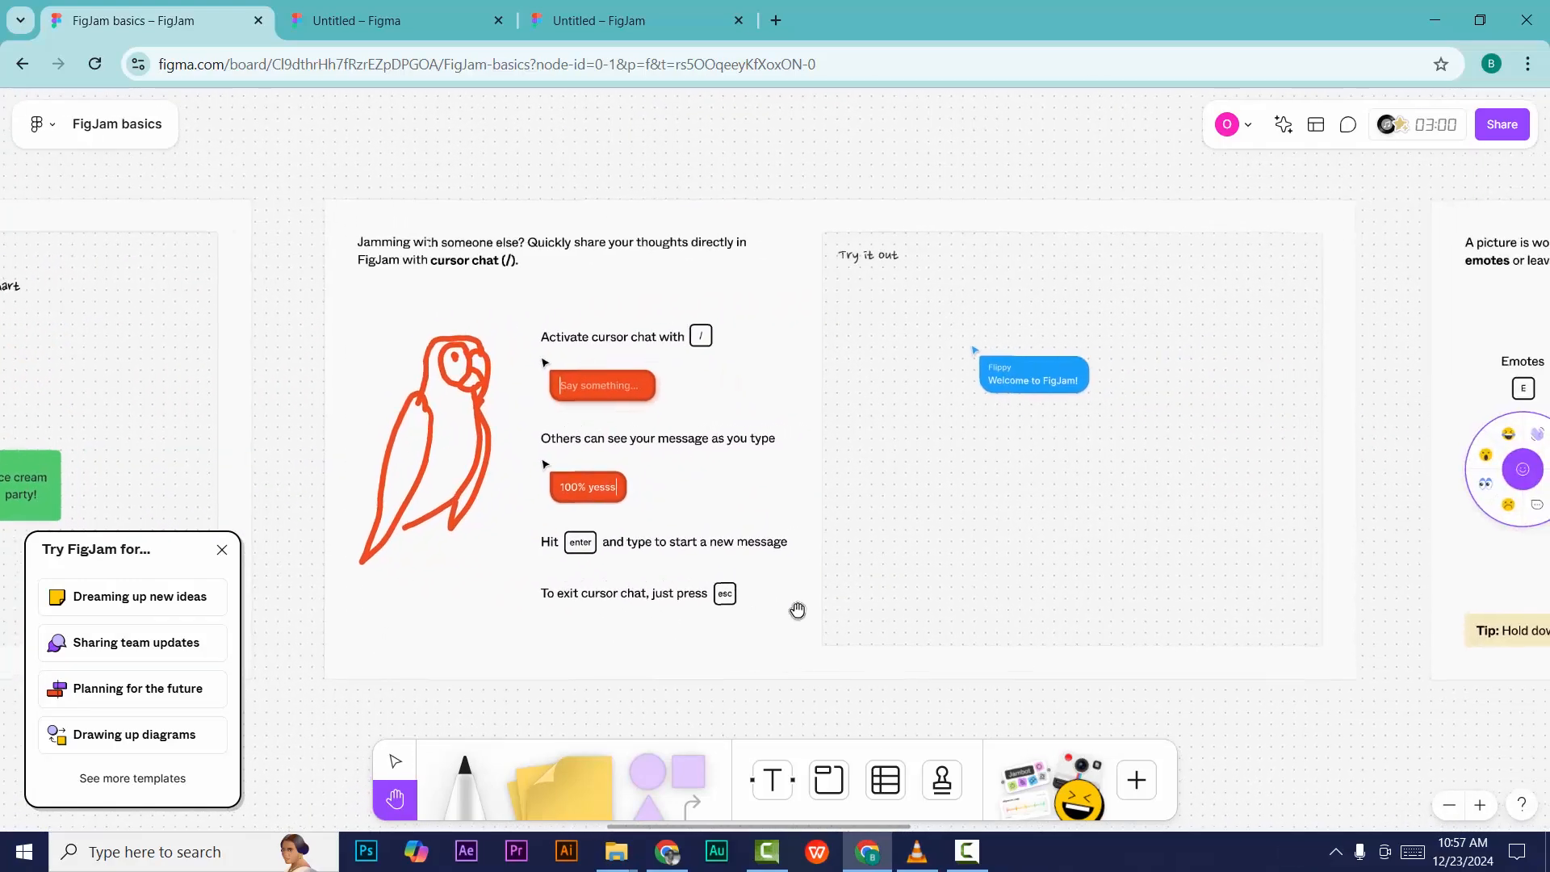
drag(931, 625, 768, 630)
drag(1057, 614, 973, 619)
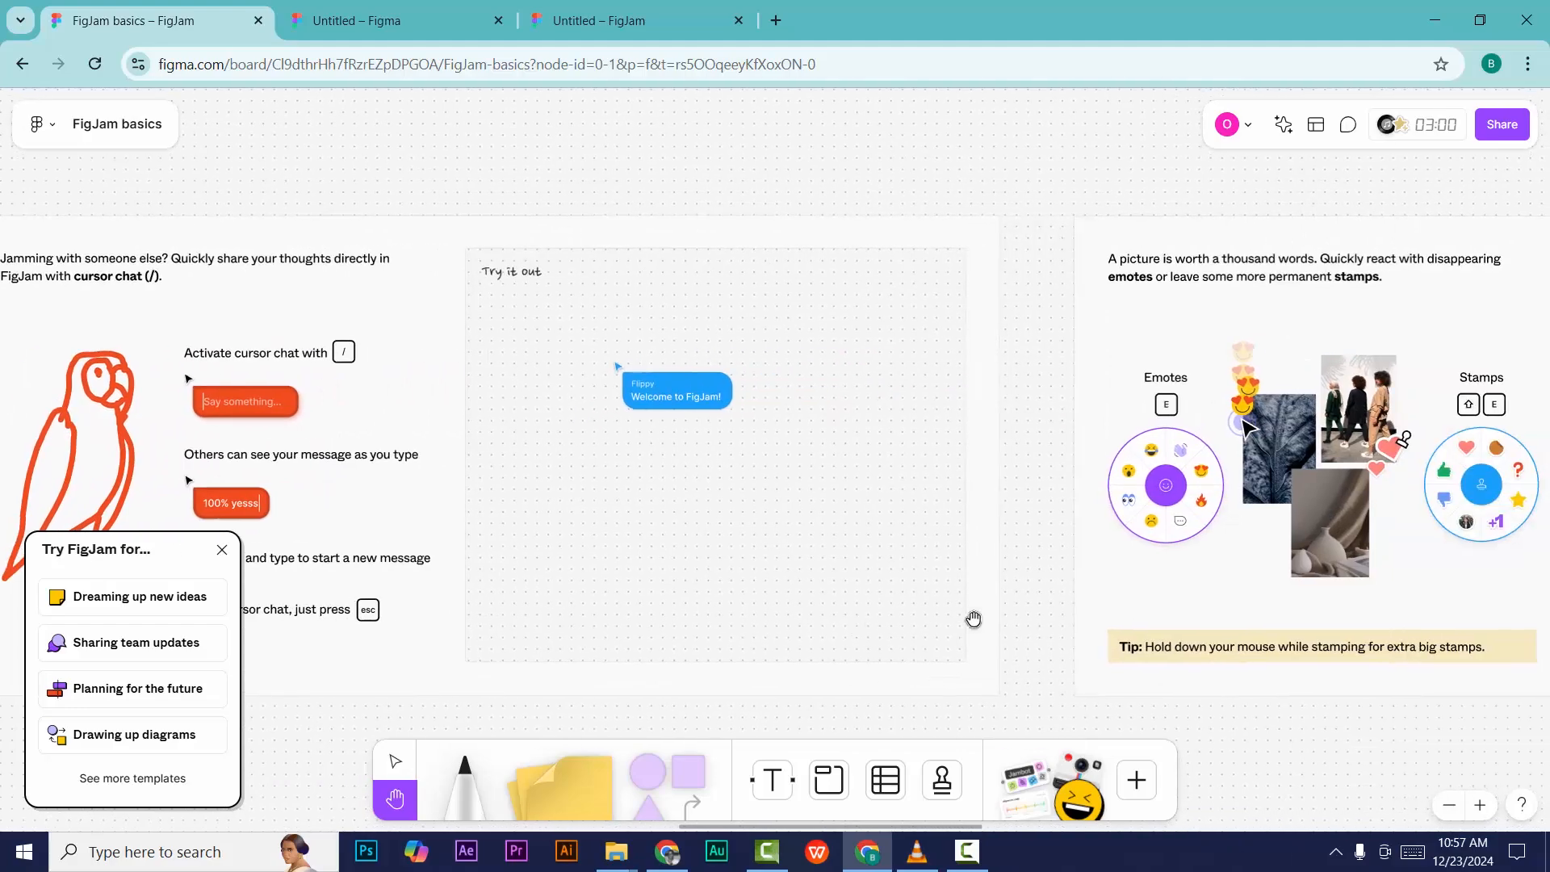
drag(1329, 644, 1184, 639)
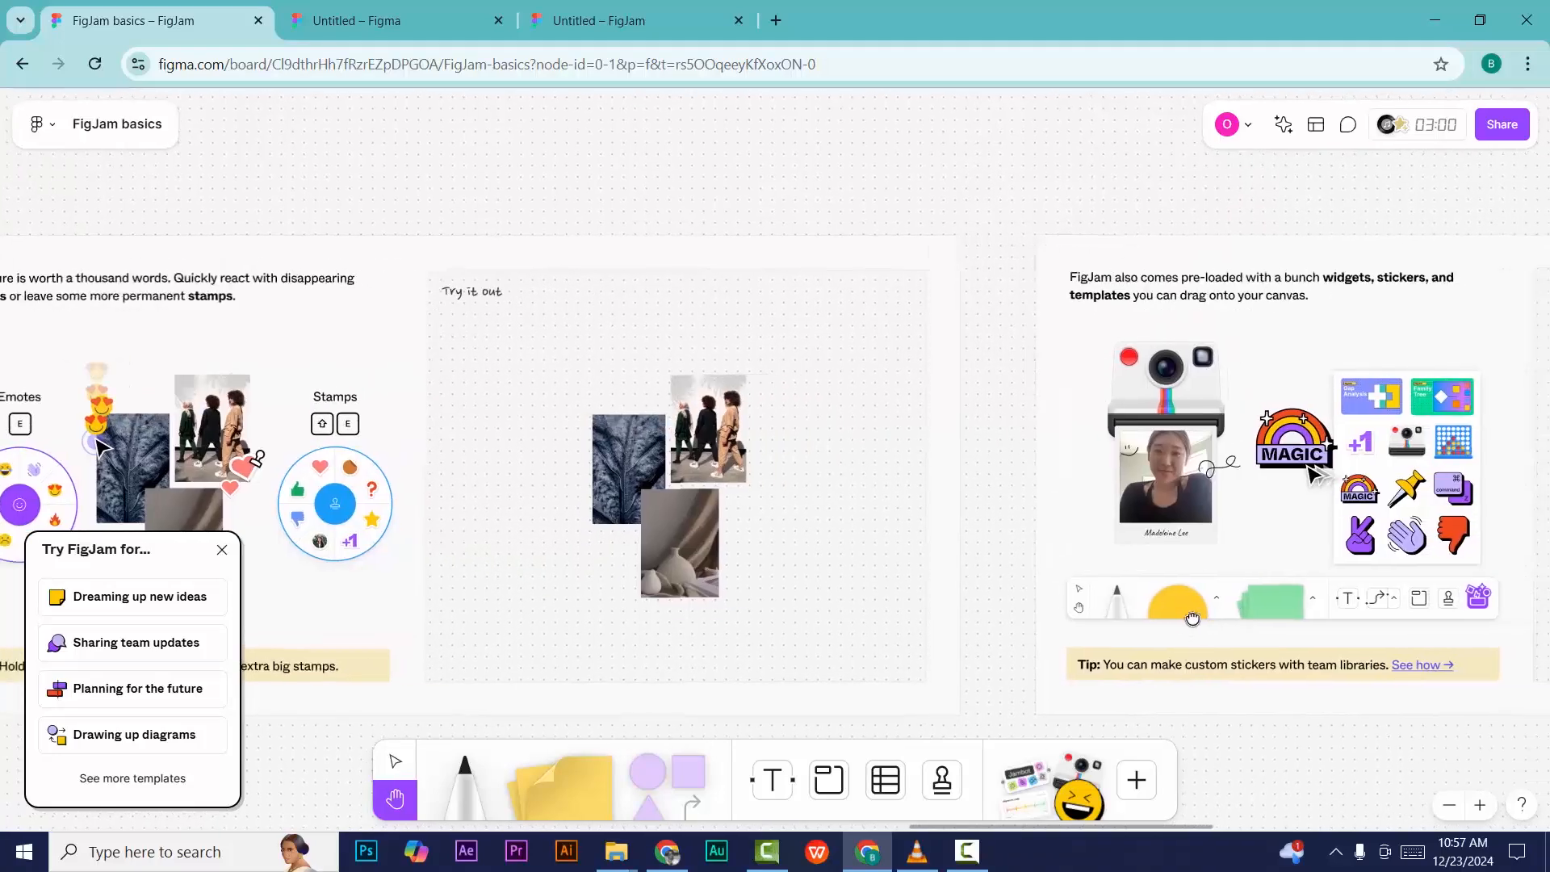
drag(1312, 601, 1162, 601)
drag(1495, 594, 1166, 596)
drag(1364, 590, 1113, 591)
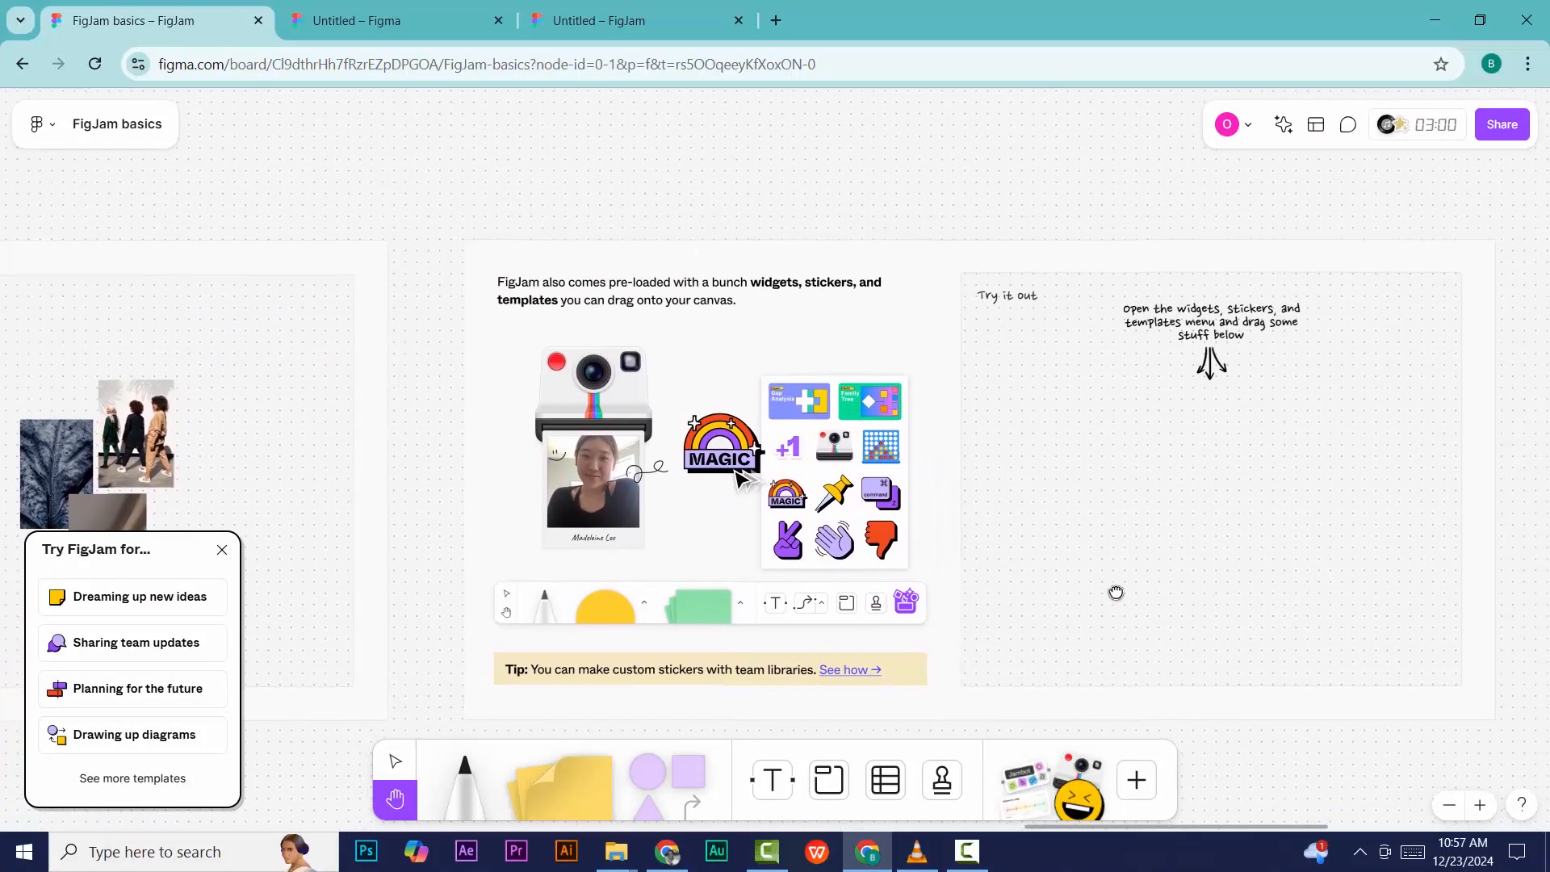
drag(1508, 581, 1207, 580)
drag(1370, 567, 1182, 581)
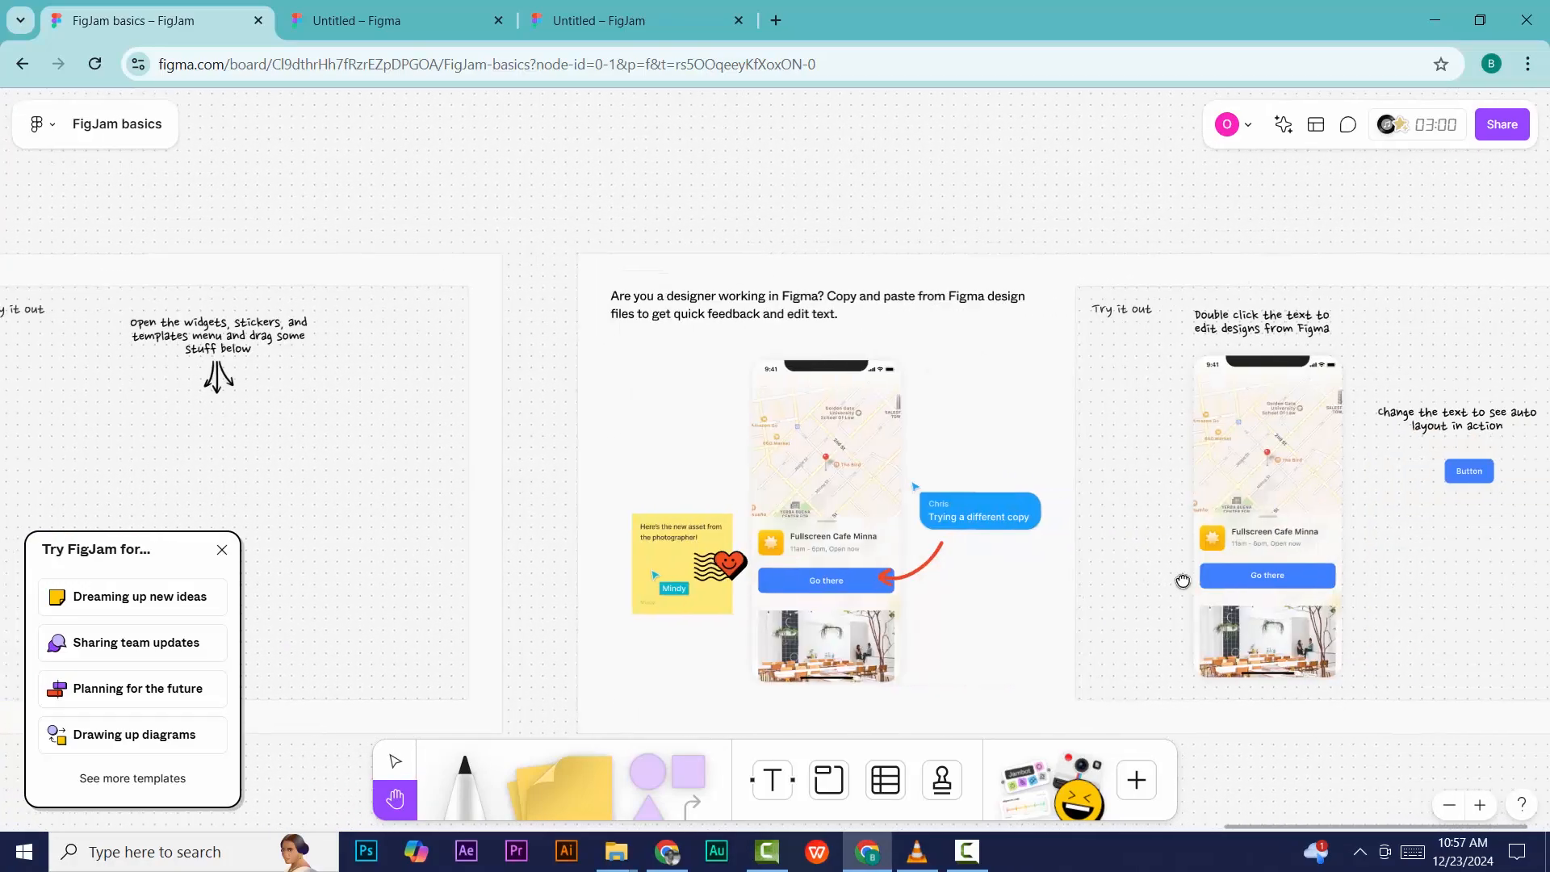
drag(1388, 575, 1121, 584)
drag(1436, 577, 1487, 567)
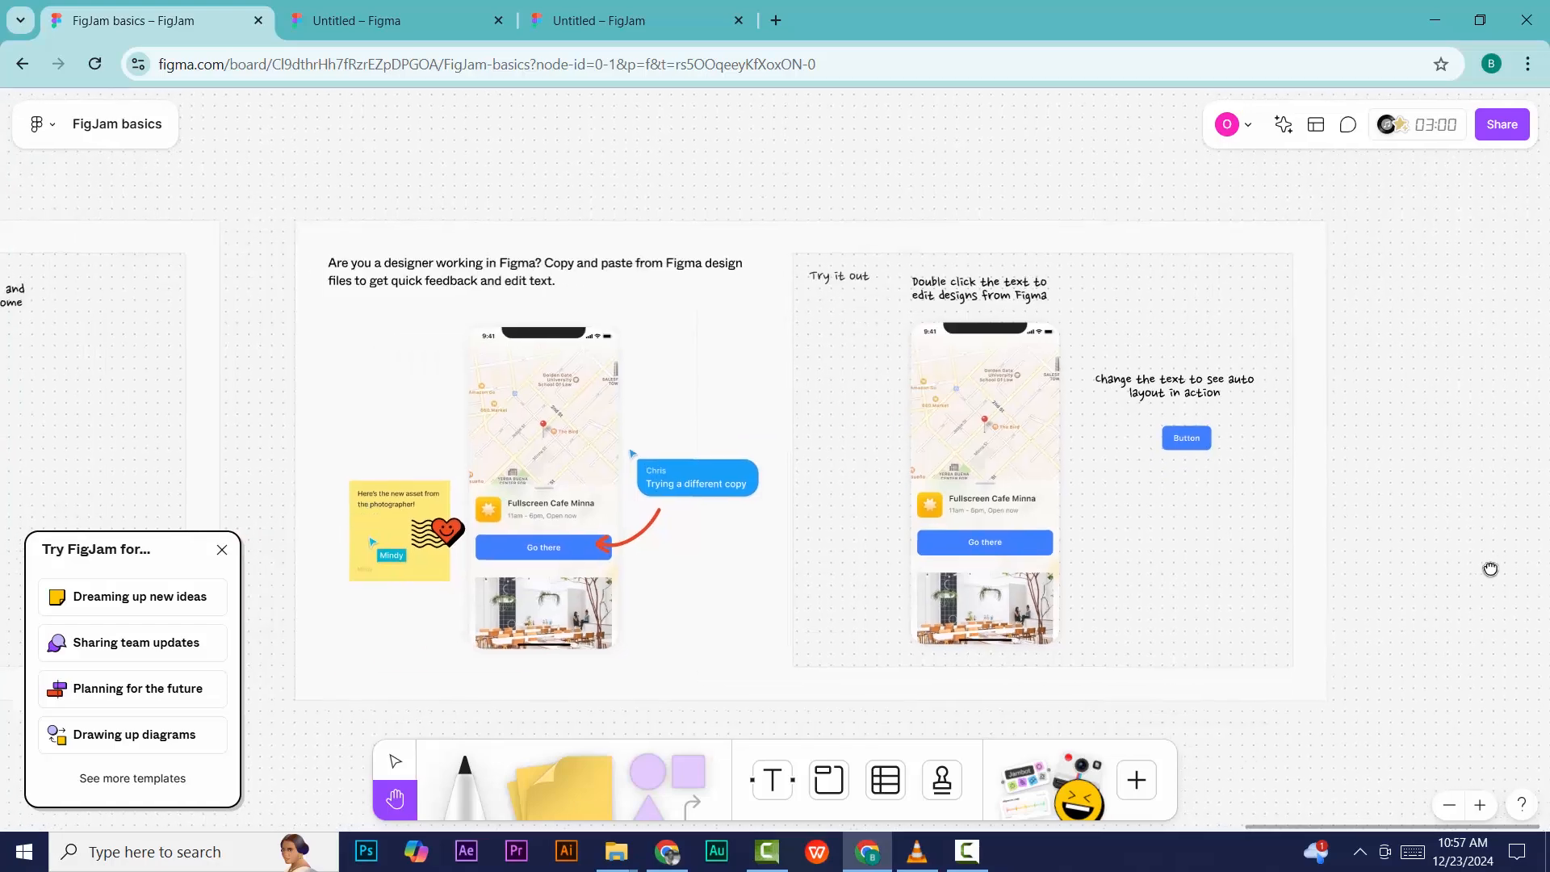
drag(1147, 574, 1356, 575)
Step: Switch to the untitled Figma design file and create a new FigJam file from it
click(601, 22)
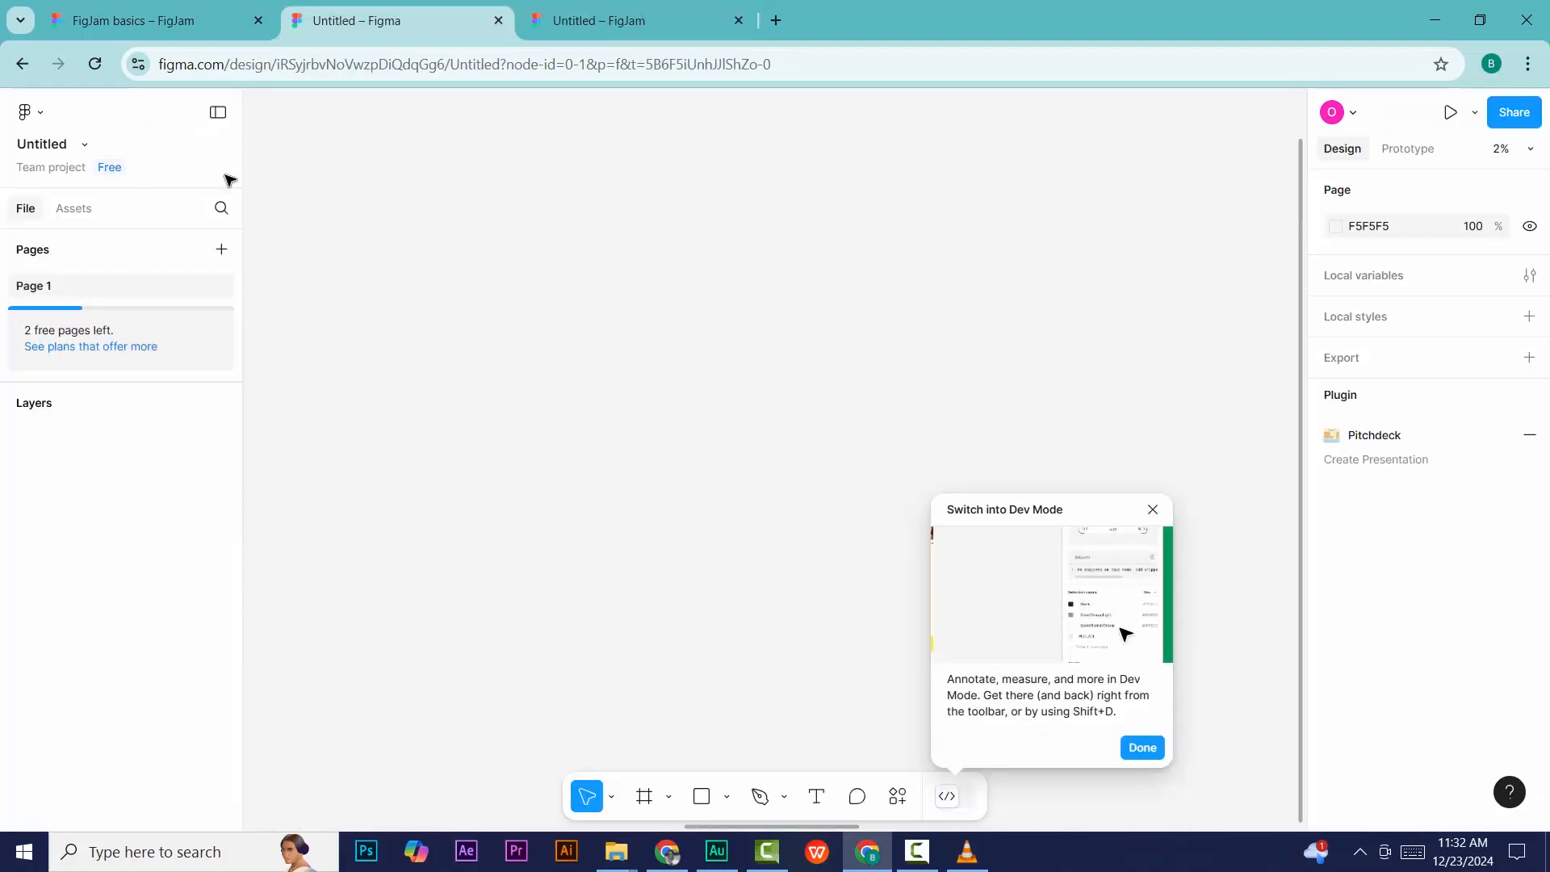
click(38, 122)
mouse_move(49, 236)
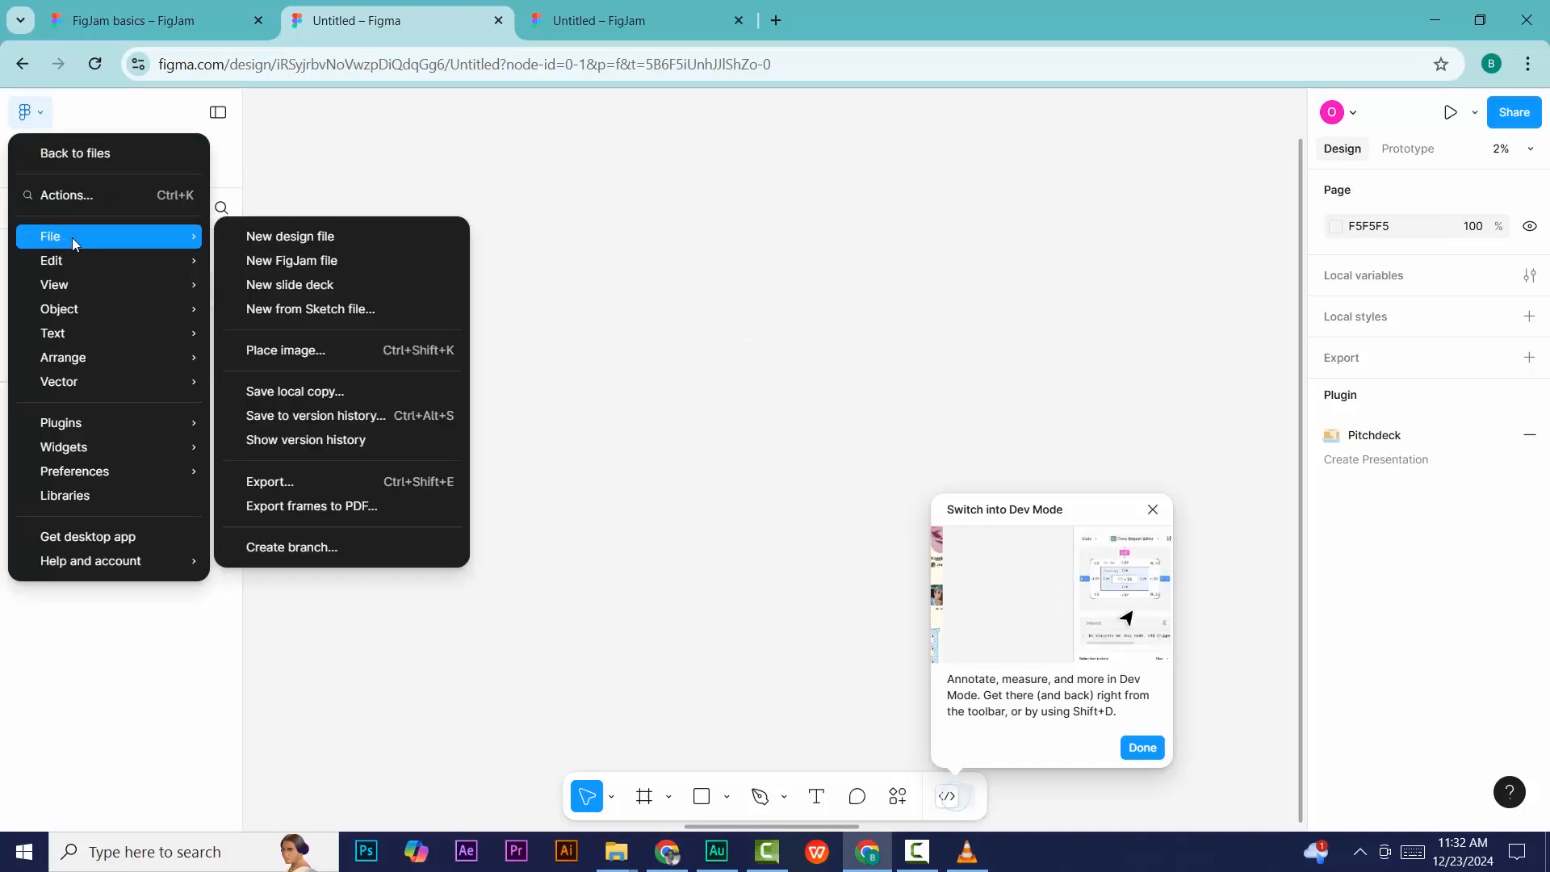
click(327, 267)
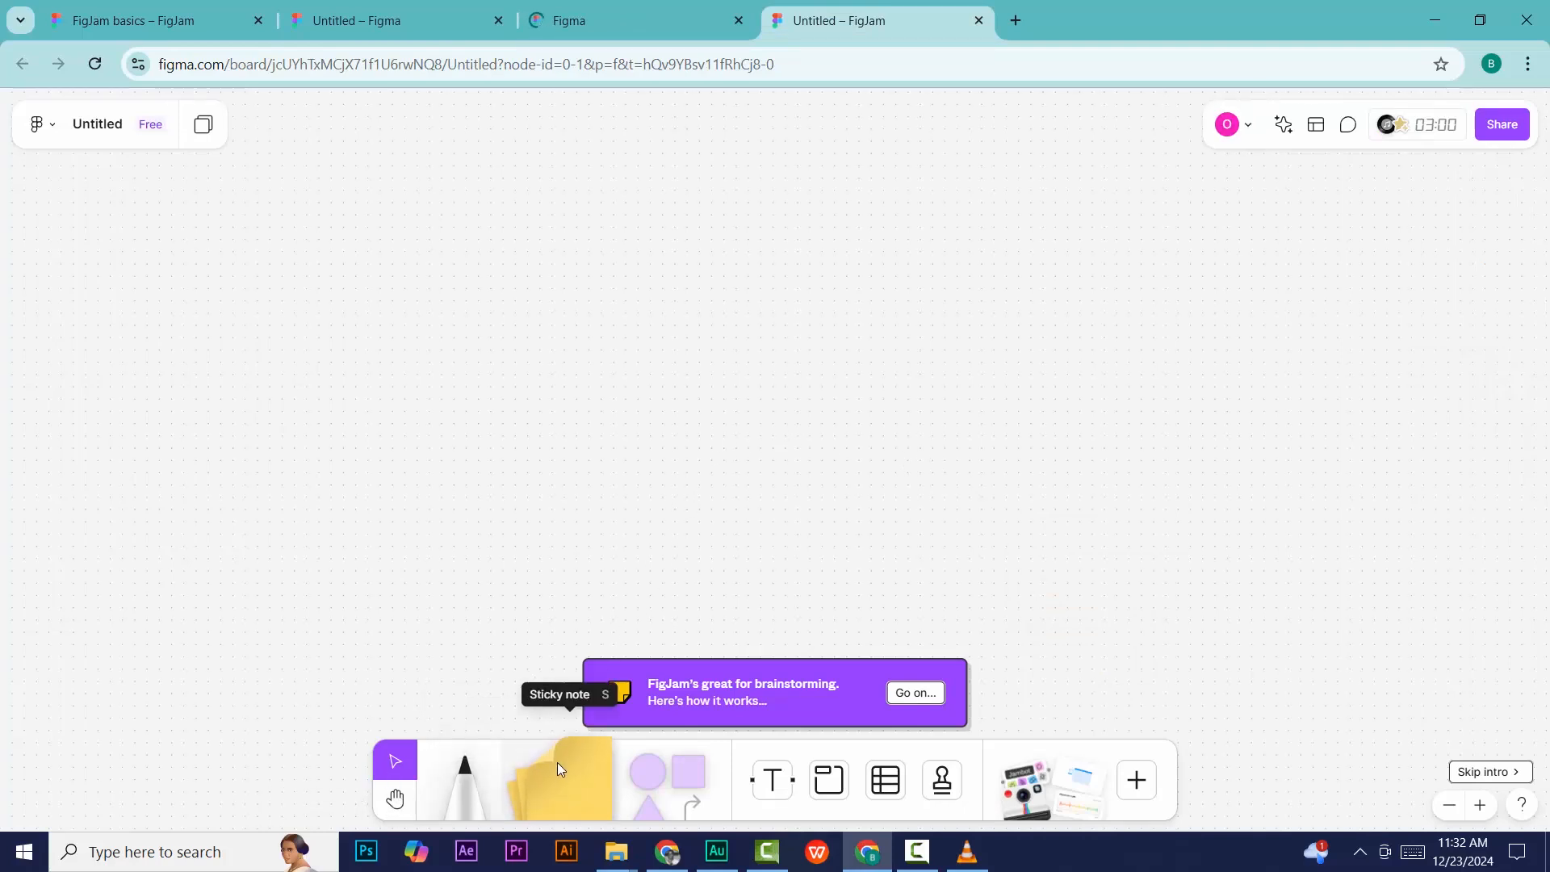
Step: Place a blank yellow sticky note near the middle of the new board
key(s)
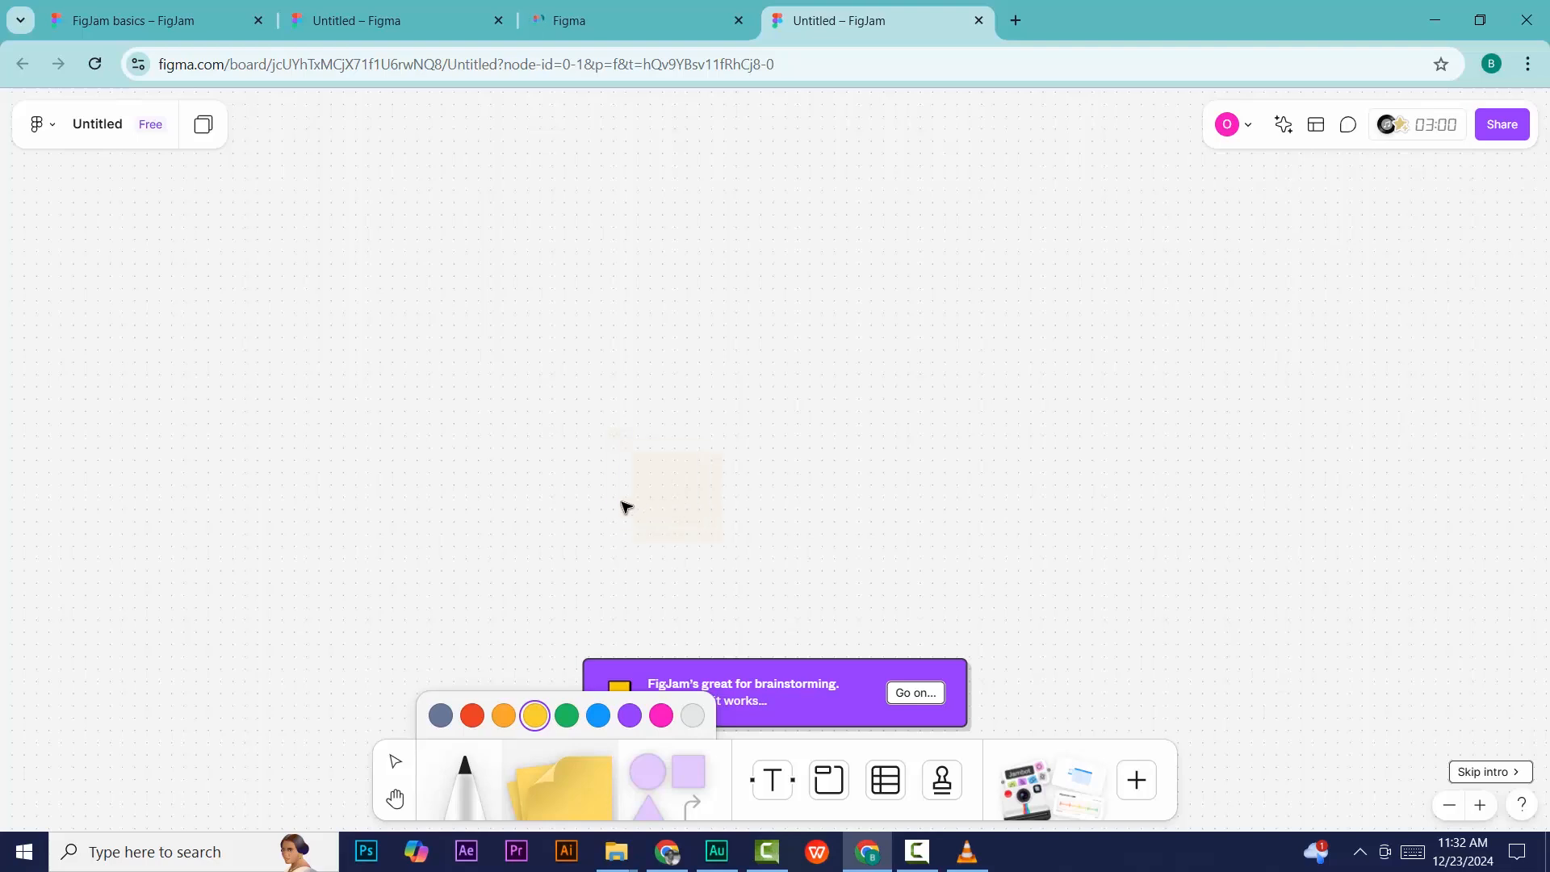
click(643, 468)
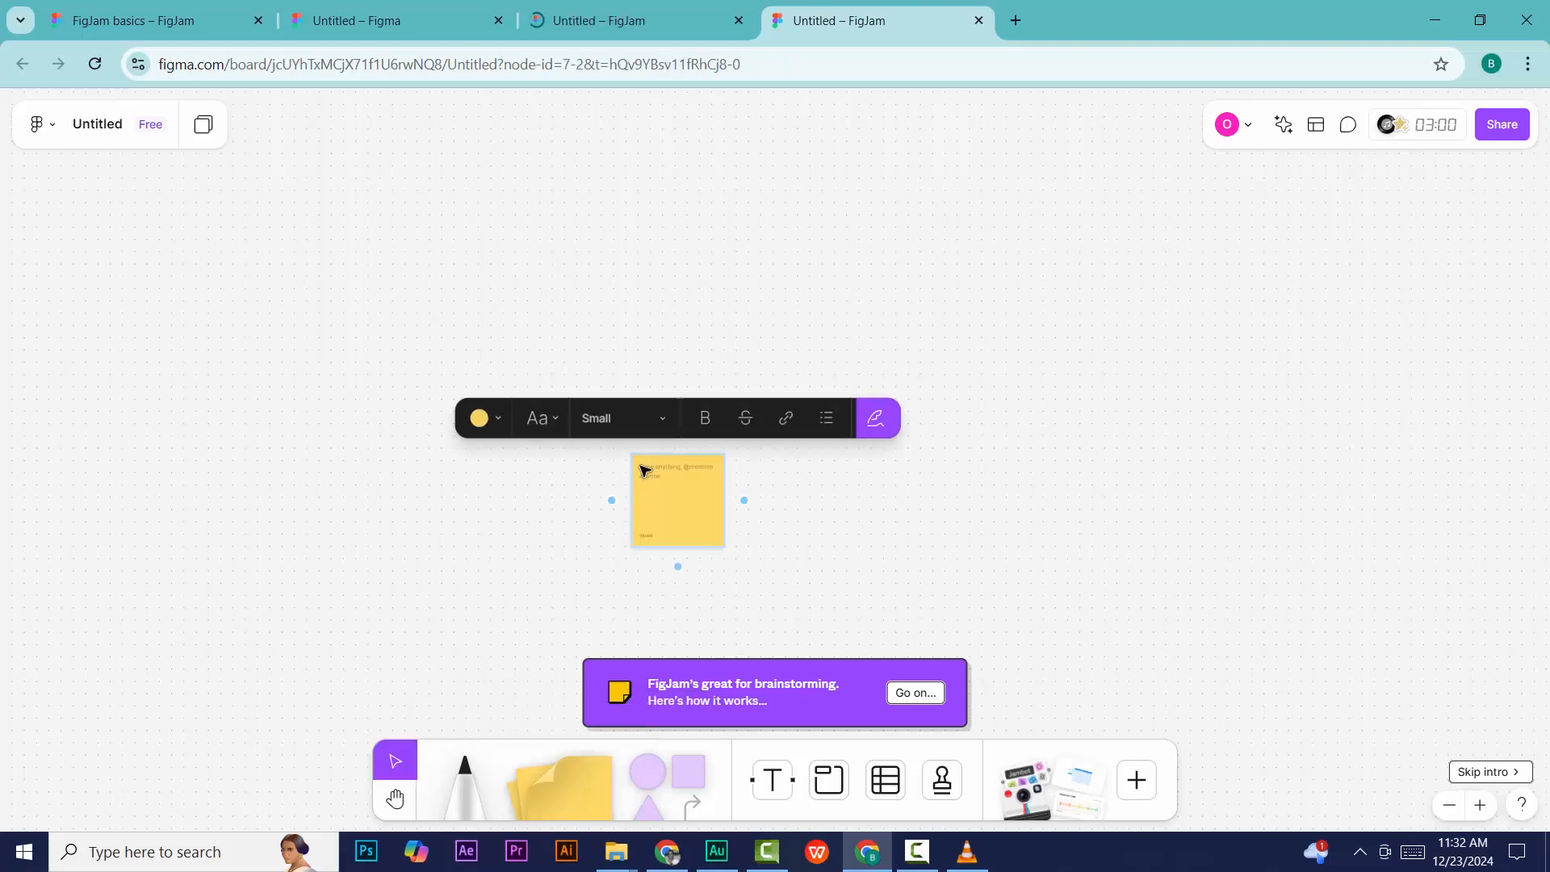
click(1000, 440)
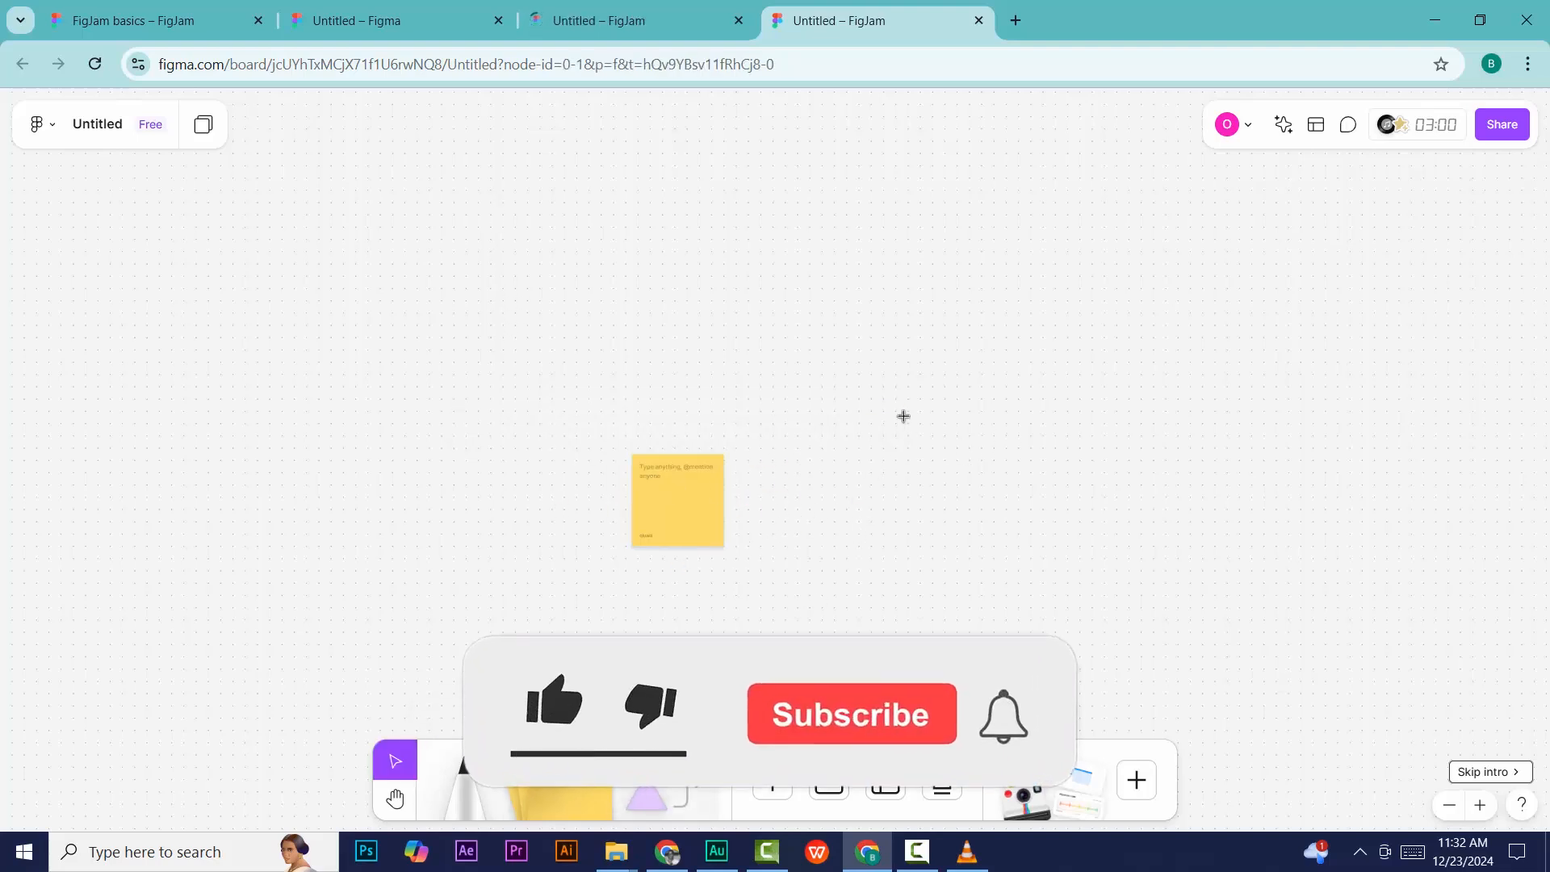
Step: Place a light purple square shape to the right of the yellow sticky note and select it
click(978, 462)
click(1255, 461)
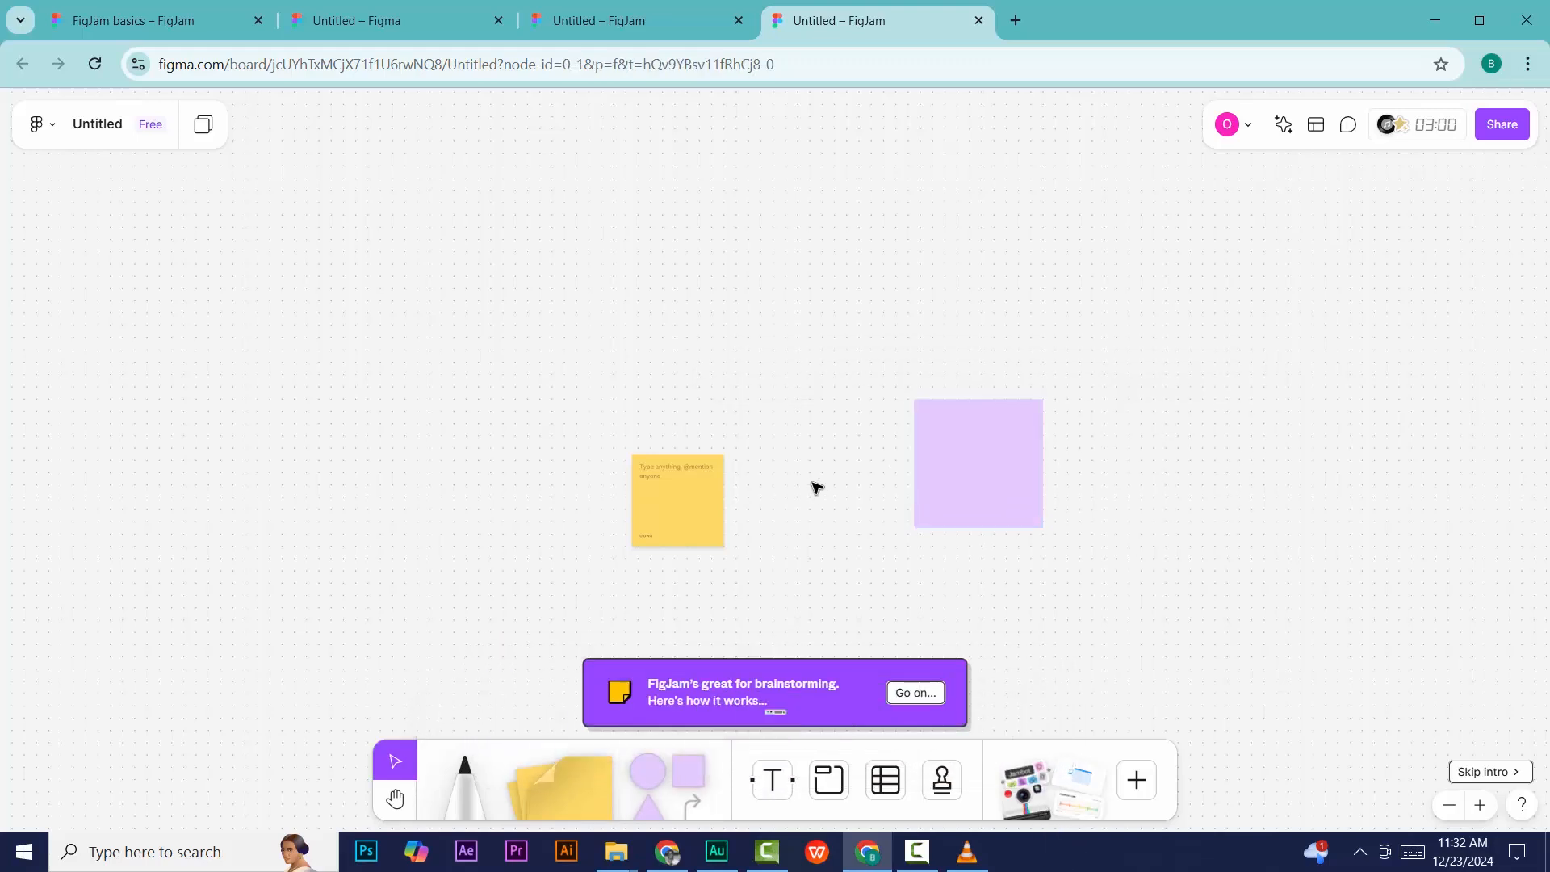
click(936, 513)
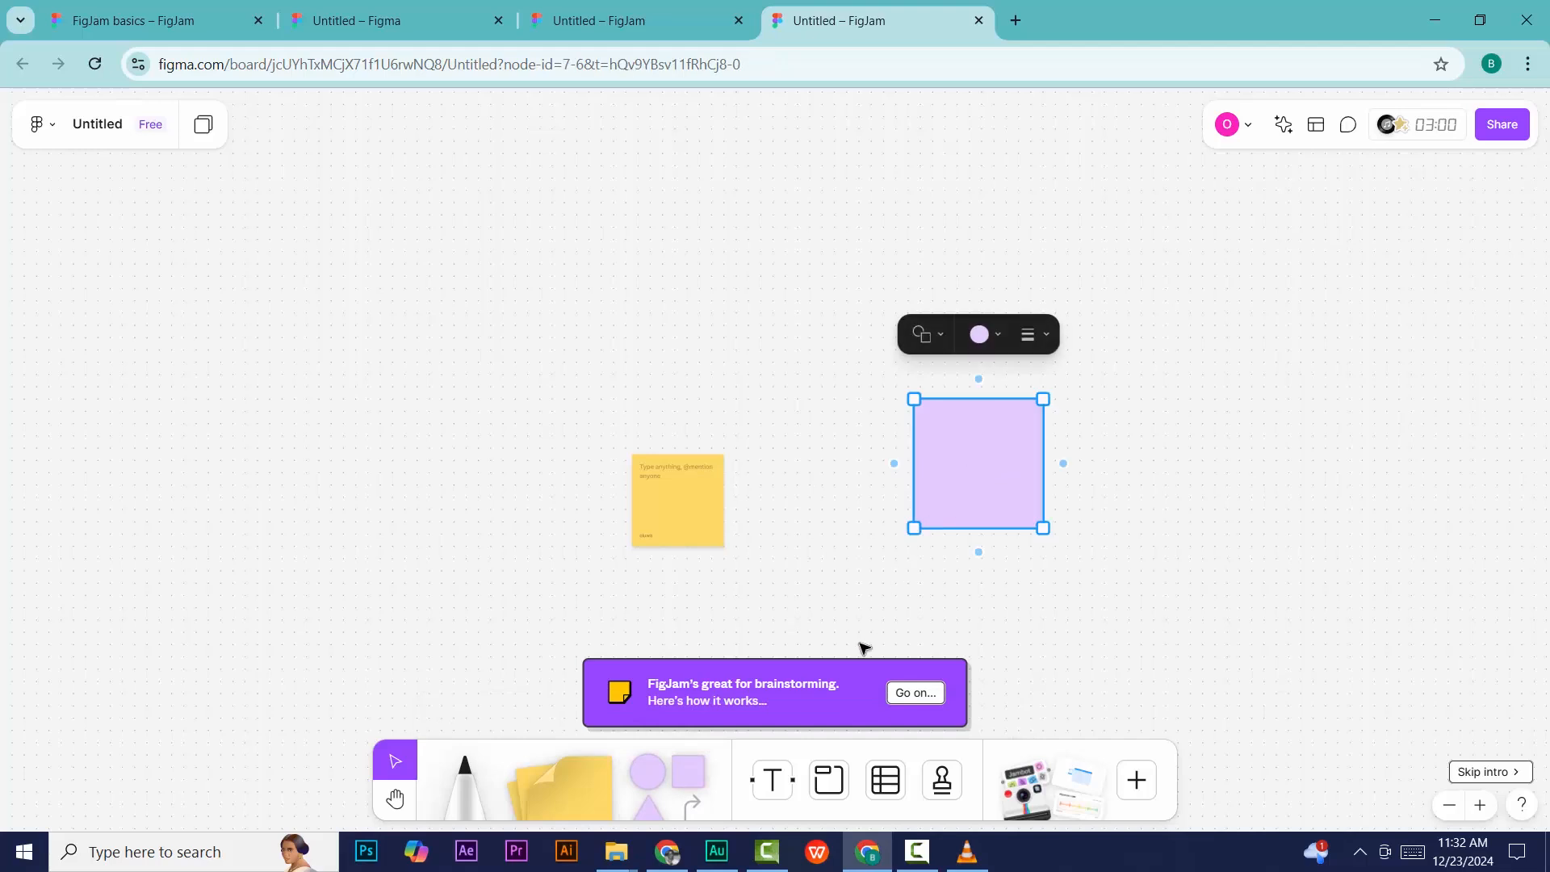
Step: Draw three bent connector arrows, one starting at the purple square's right edge and two free-standing beside it
click(699, 799)
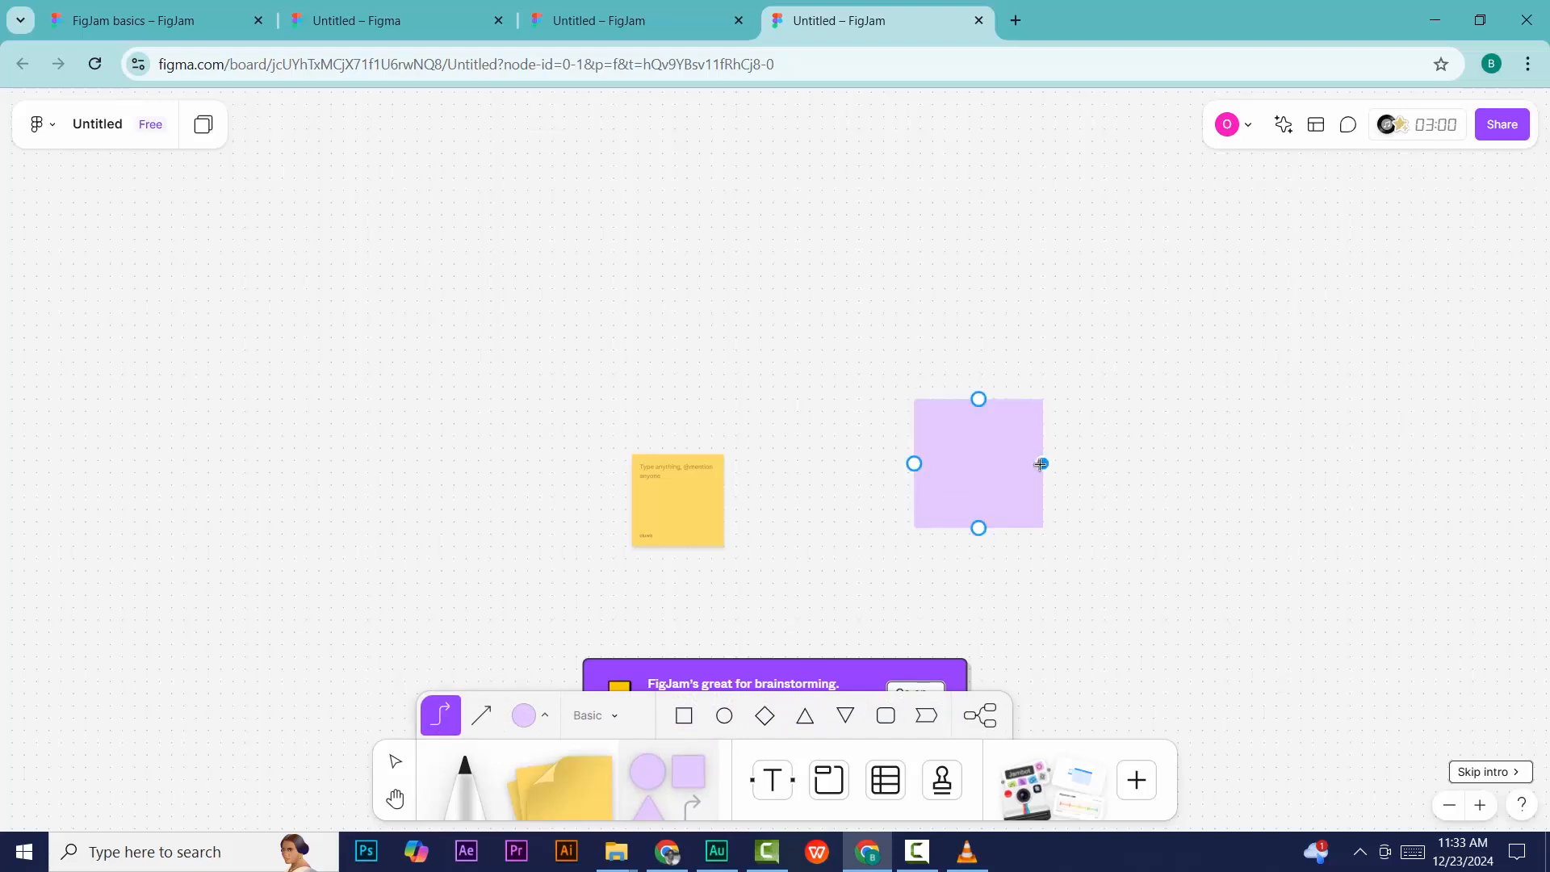
drag(1040, 464, 1375, 543)
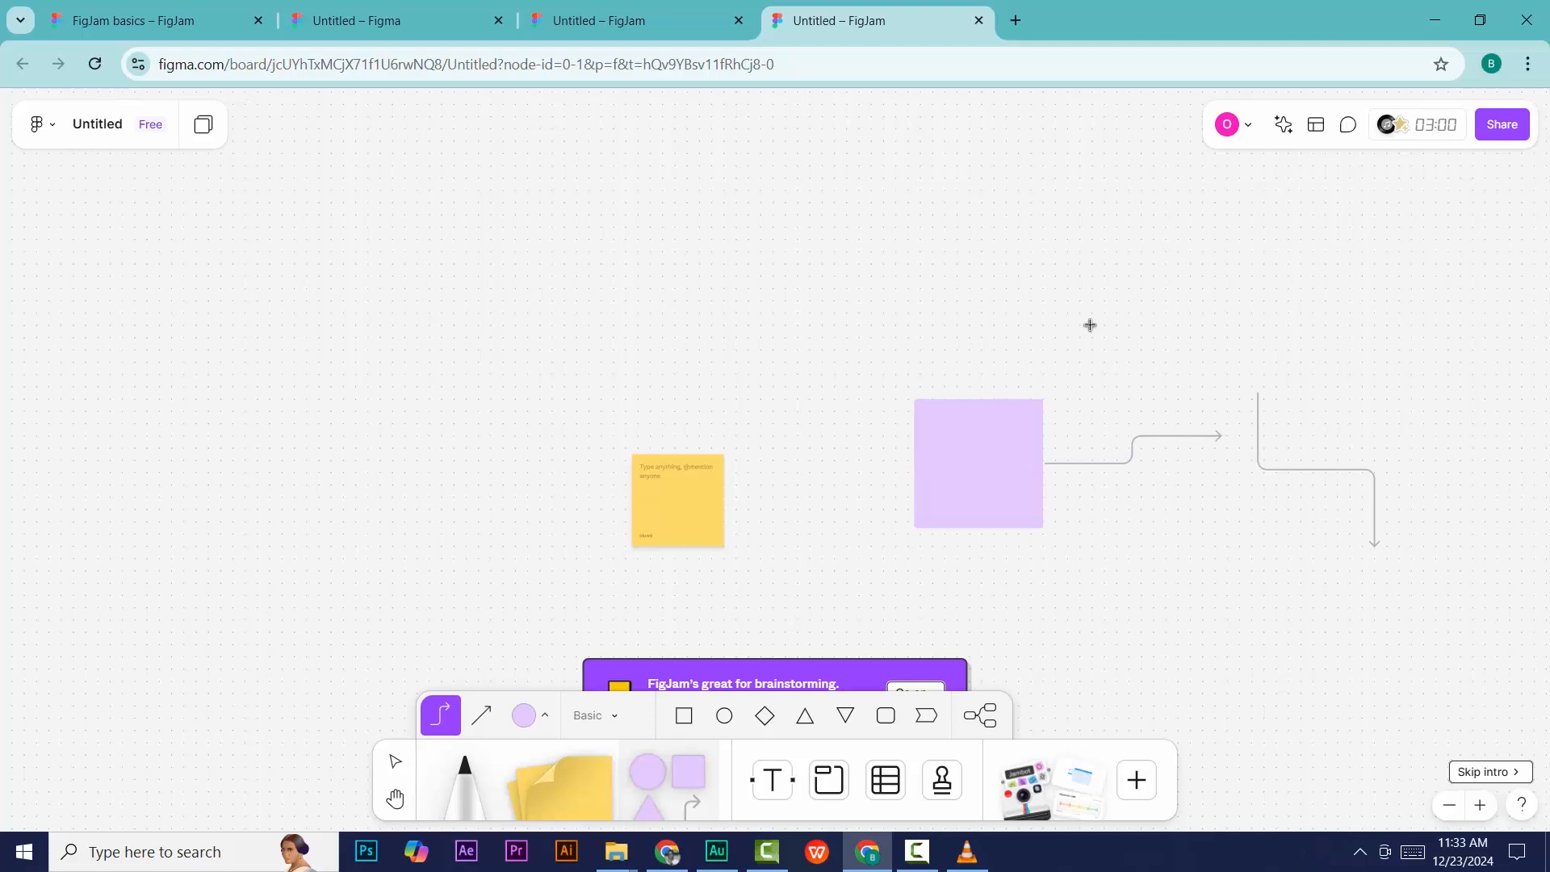
mouse_move(1089, 325)
mouse_down()
mouse_move(1207, 377)
mouse_move(1221, 529)
mouse_up()
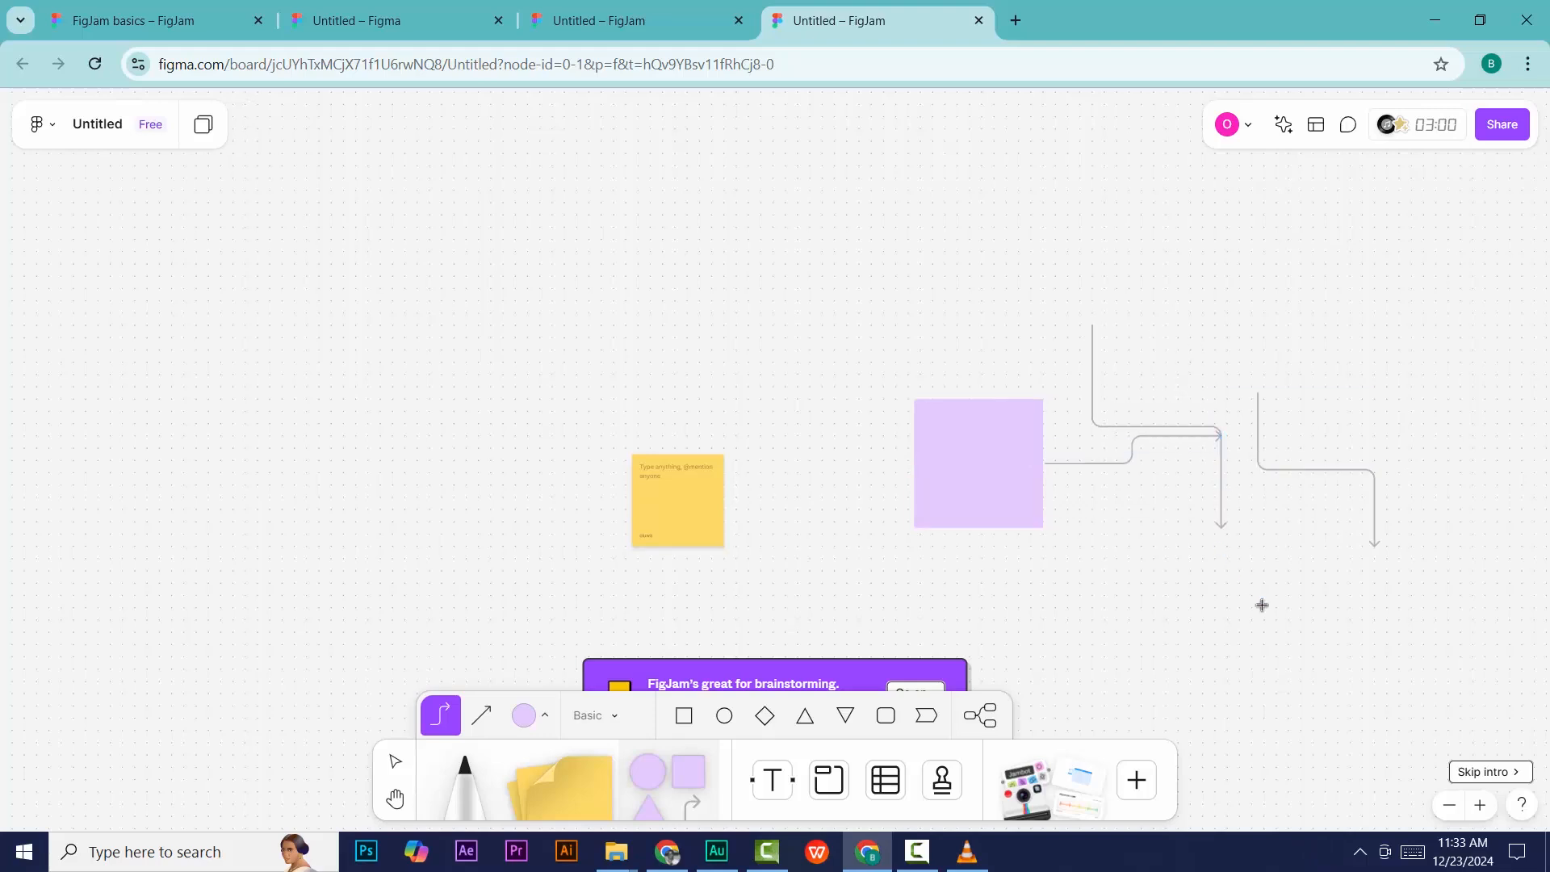
Step: Open the board's sharing options, begin entering an invitee, and close them without sending an invitation
click(1496, 129)
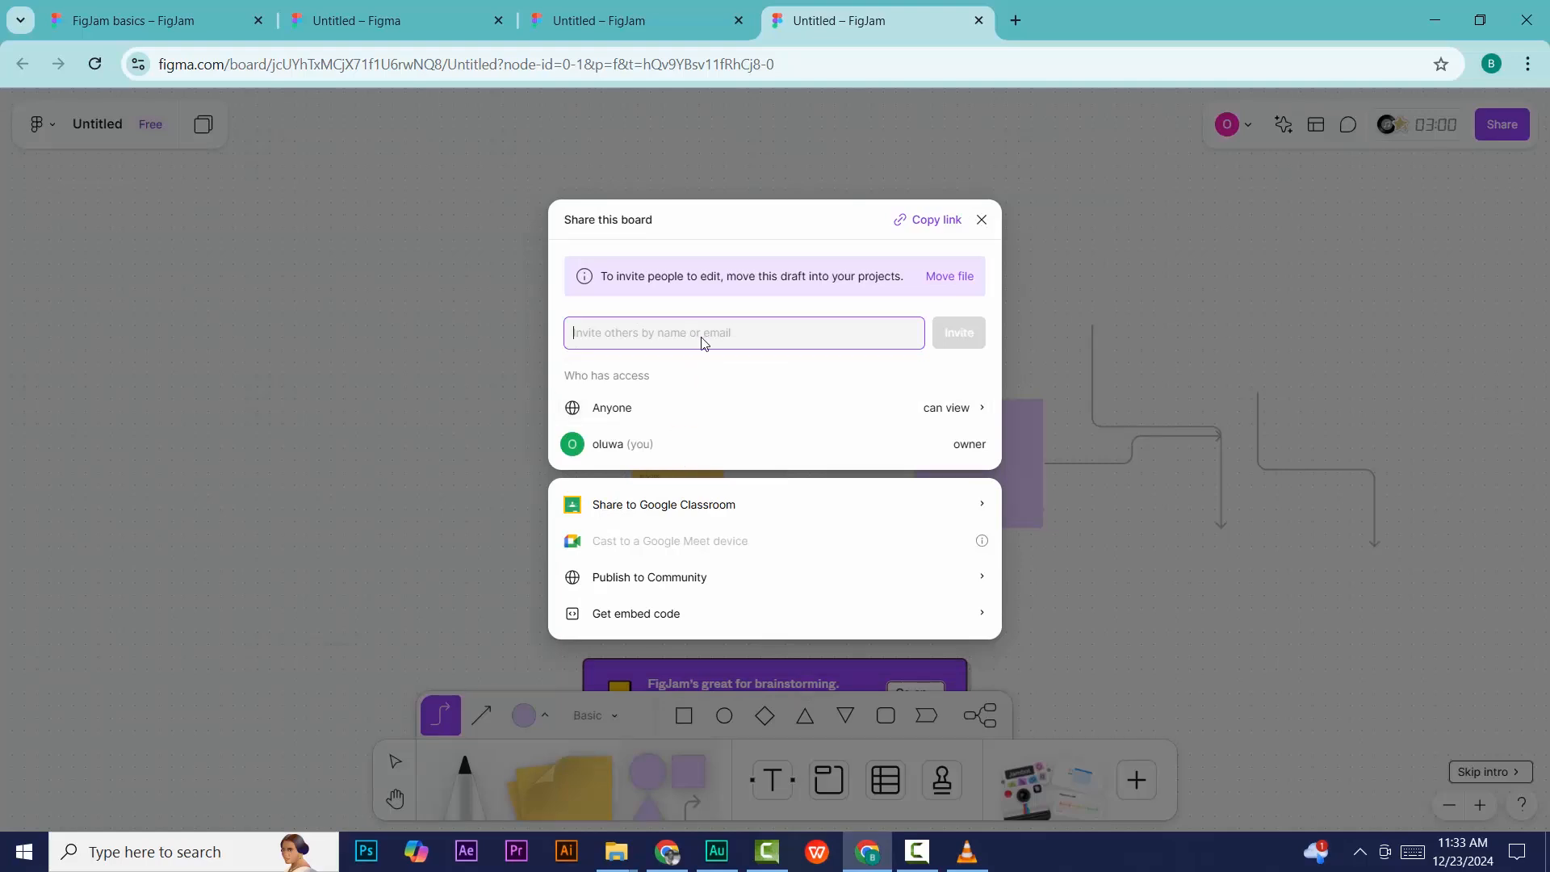
text(rh)
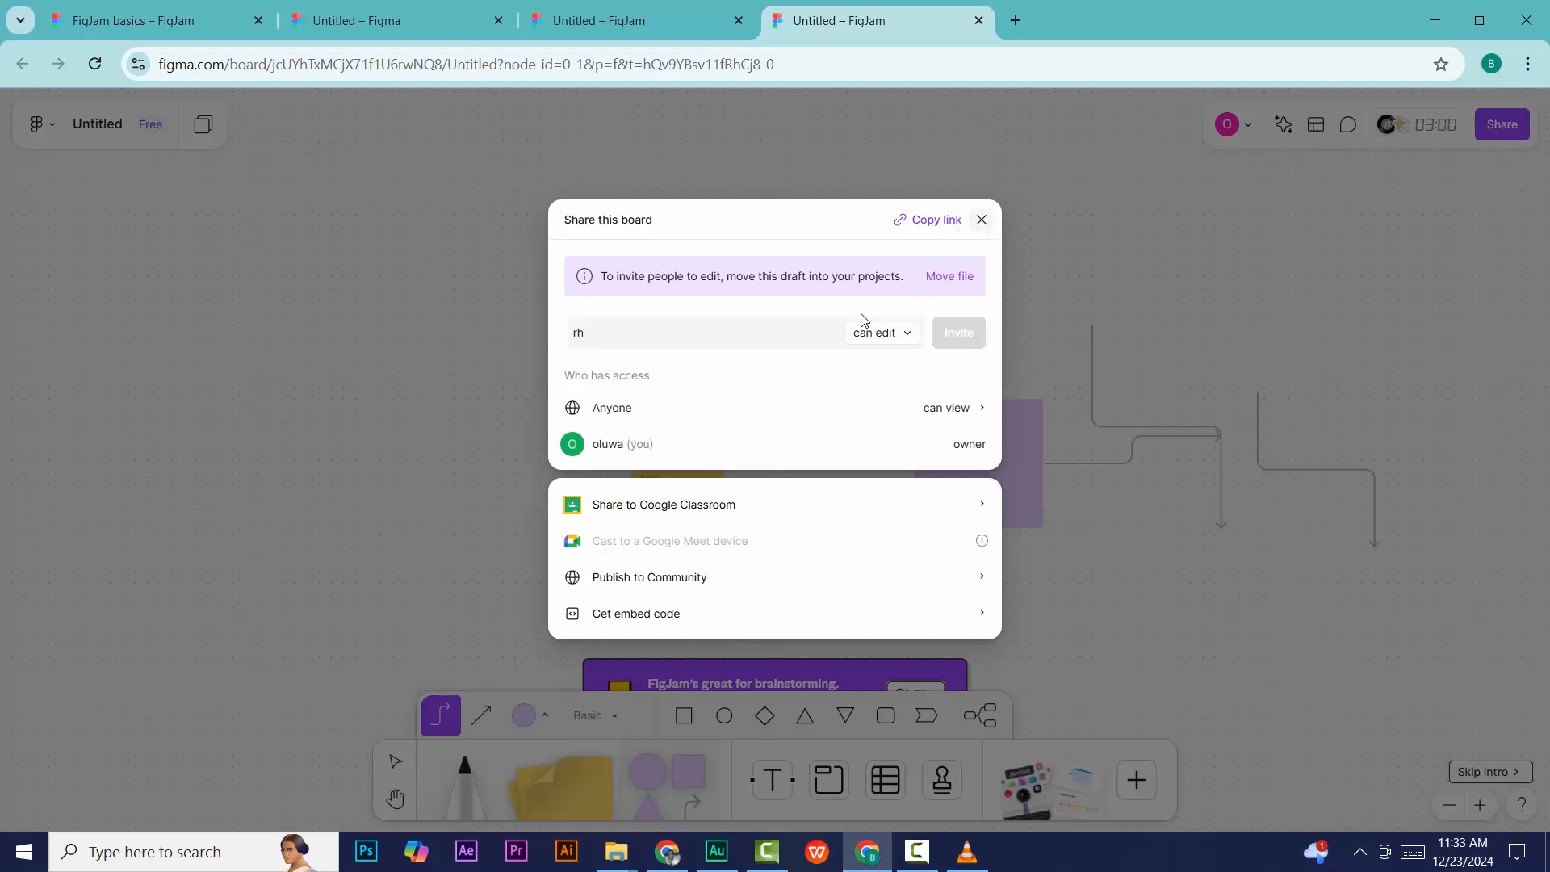
click(982, 220)
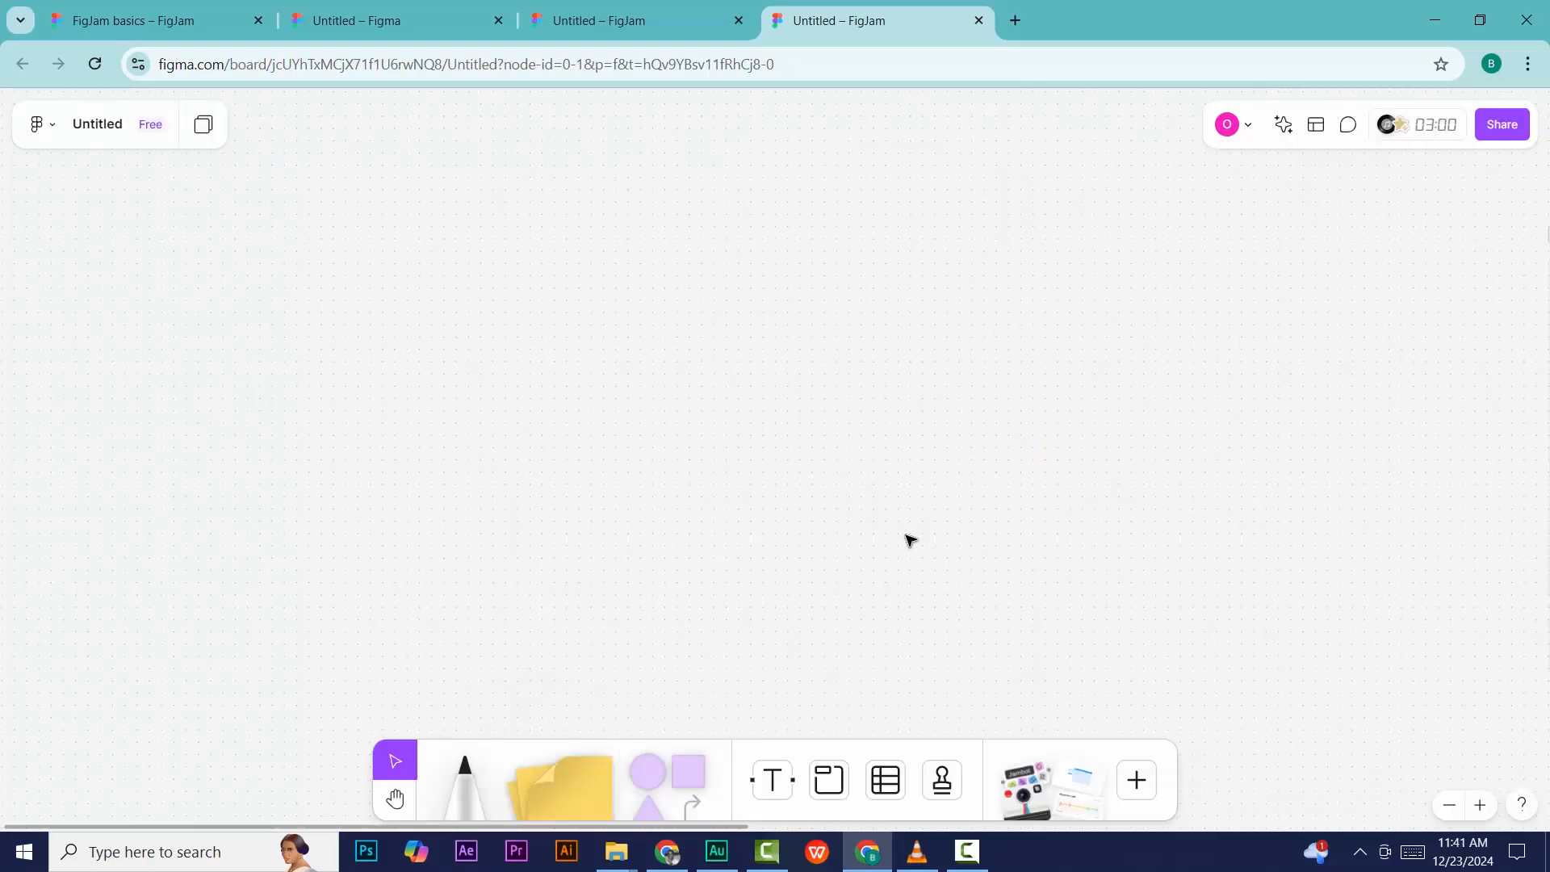
Step: Draw a large rectangular section on an empty area of the board and dismiss the template tip
click(827, 793)
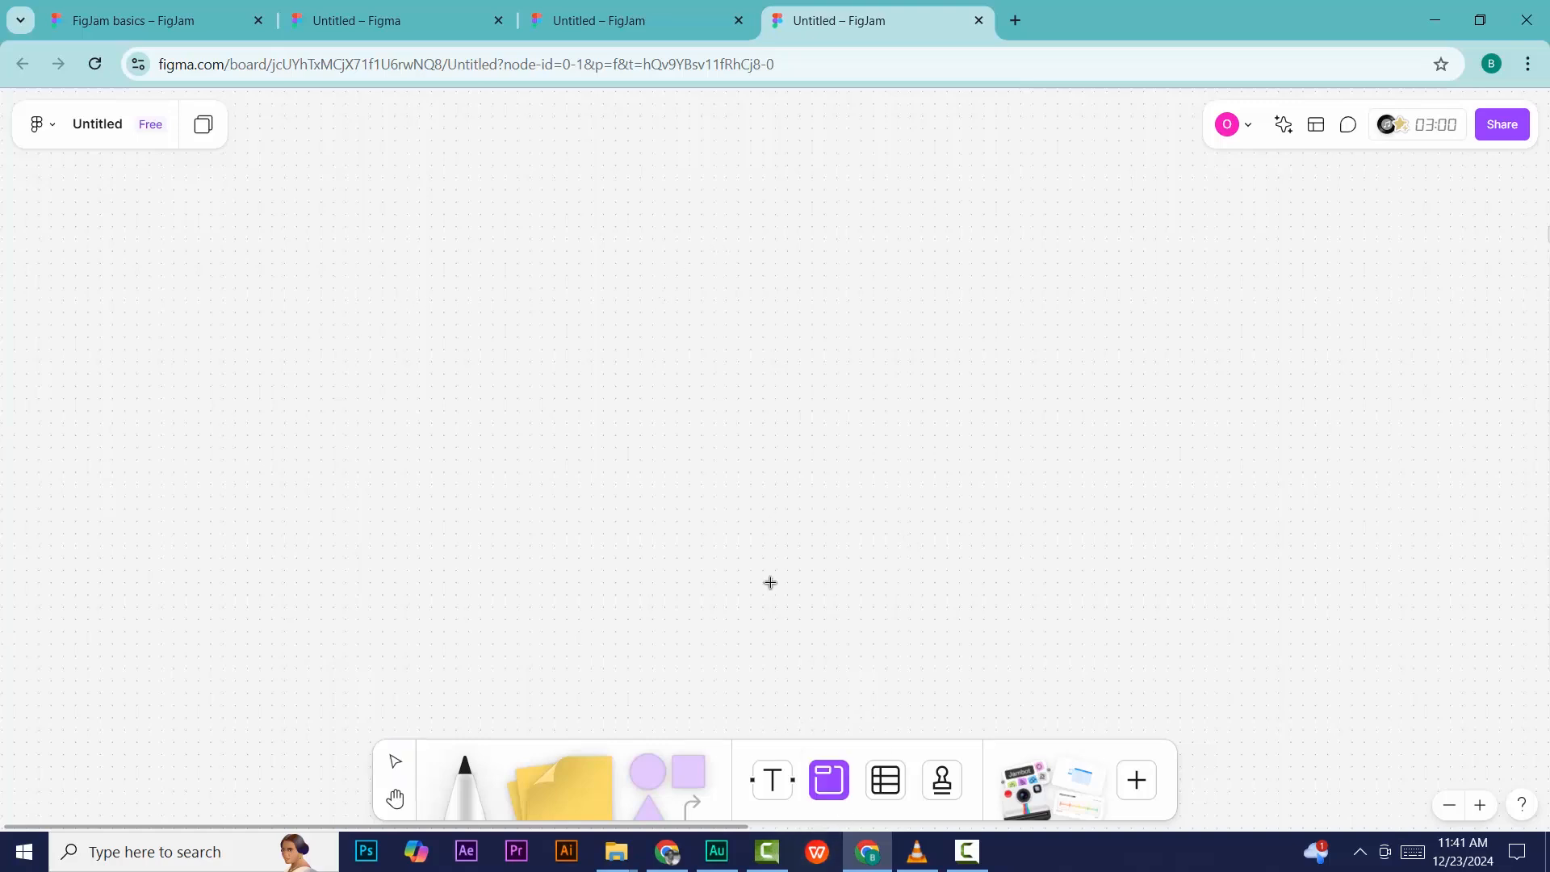
drag(517, 294, 1079, 690)
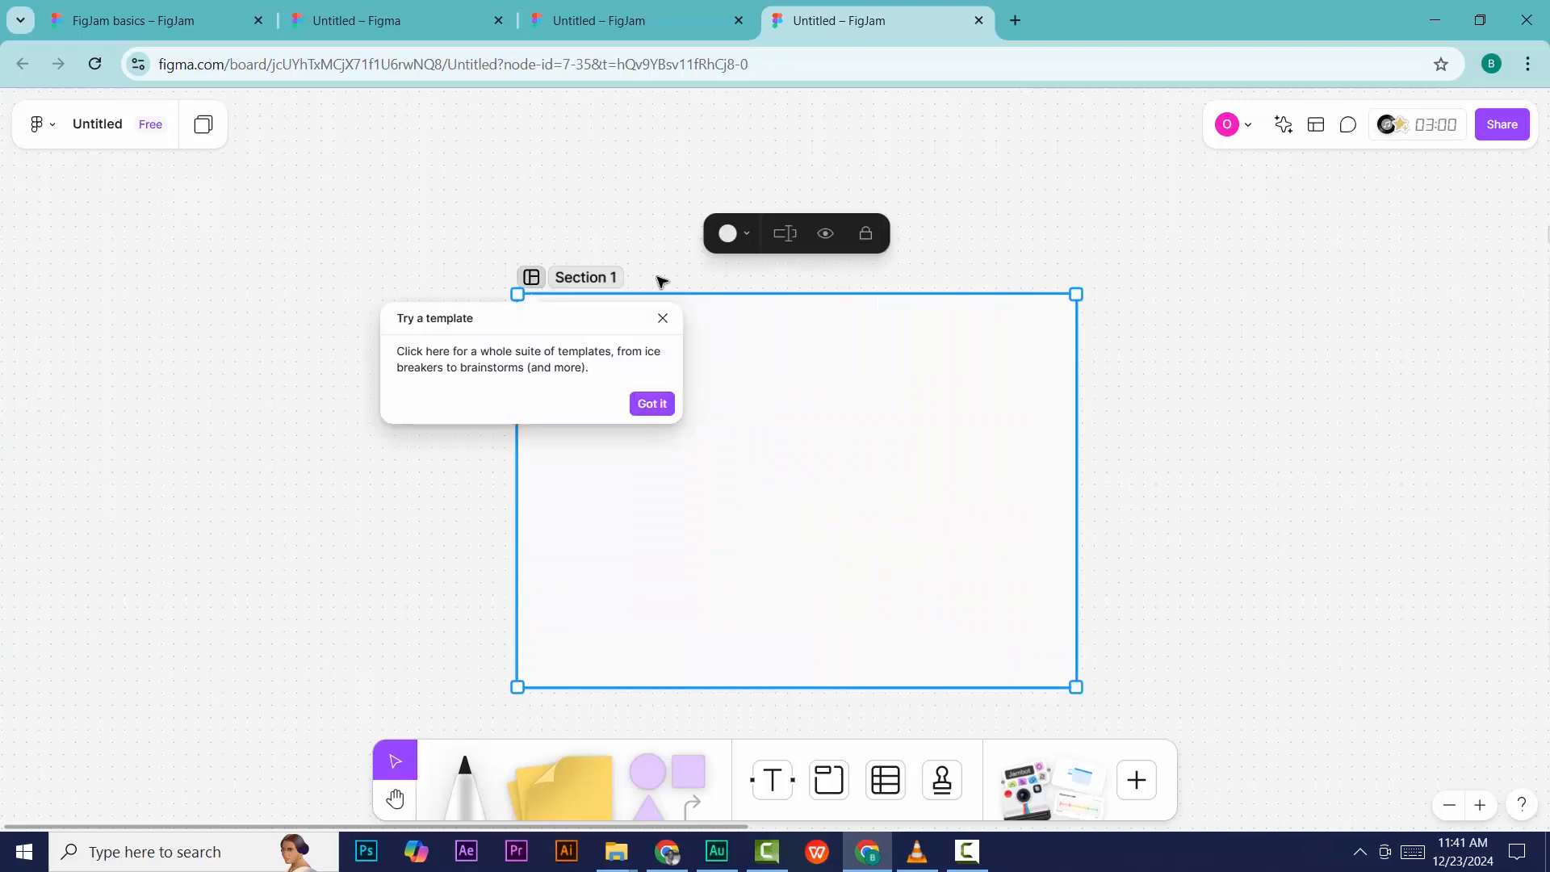
click(1226, 280)
click(621, 278)
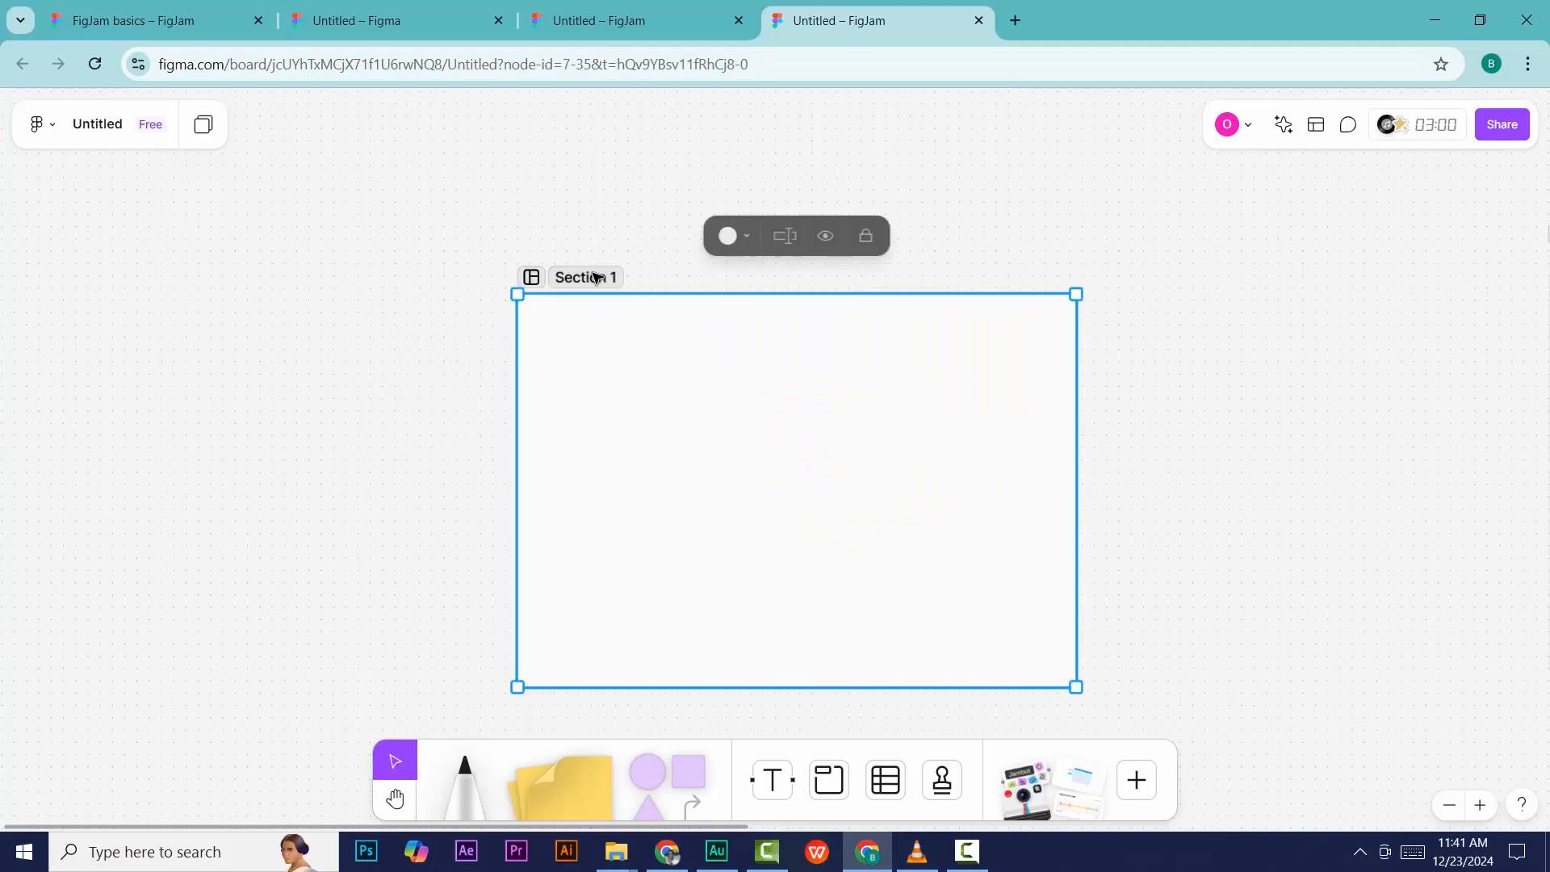
click(594, 276)
click(1074, 268)
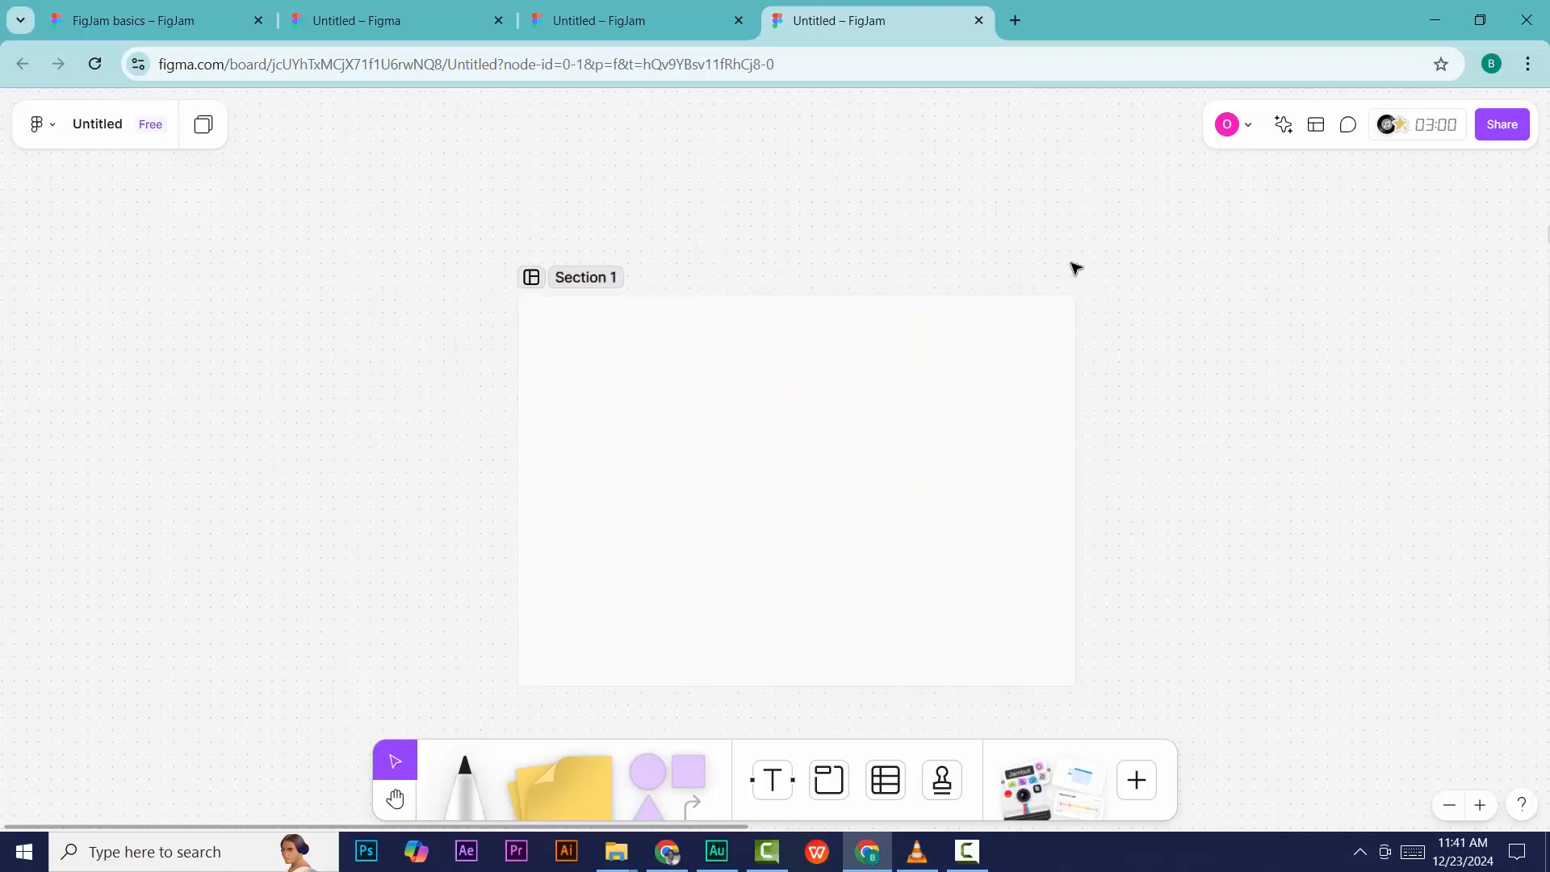
Step: Add a blank yellow sticky note inside the Brand Attributes section
drag(1430, 364, 944, 446)
drag(1301, 449, 523, 474)
click(803, 466)
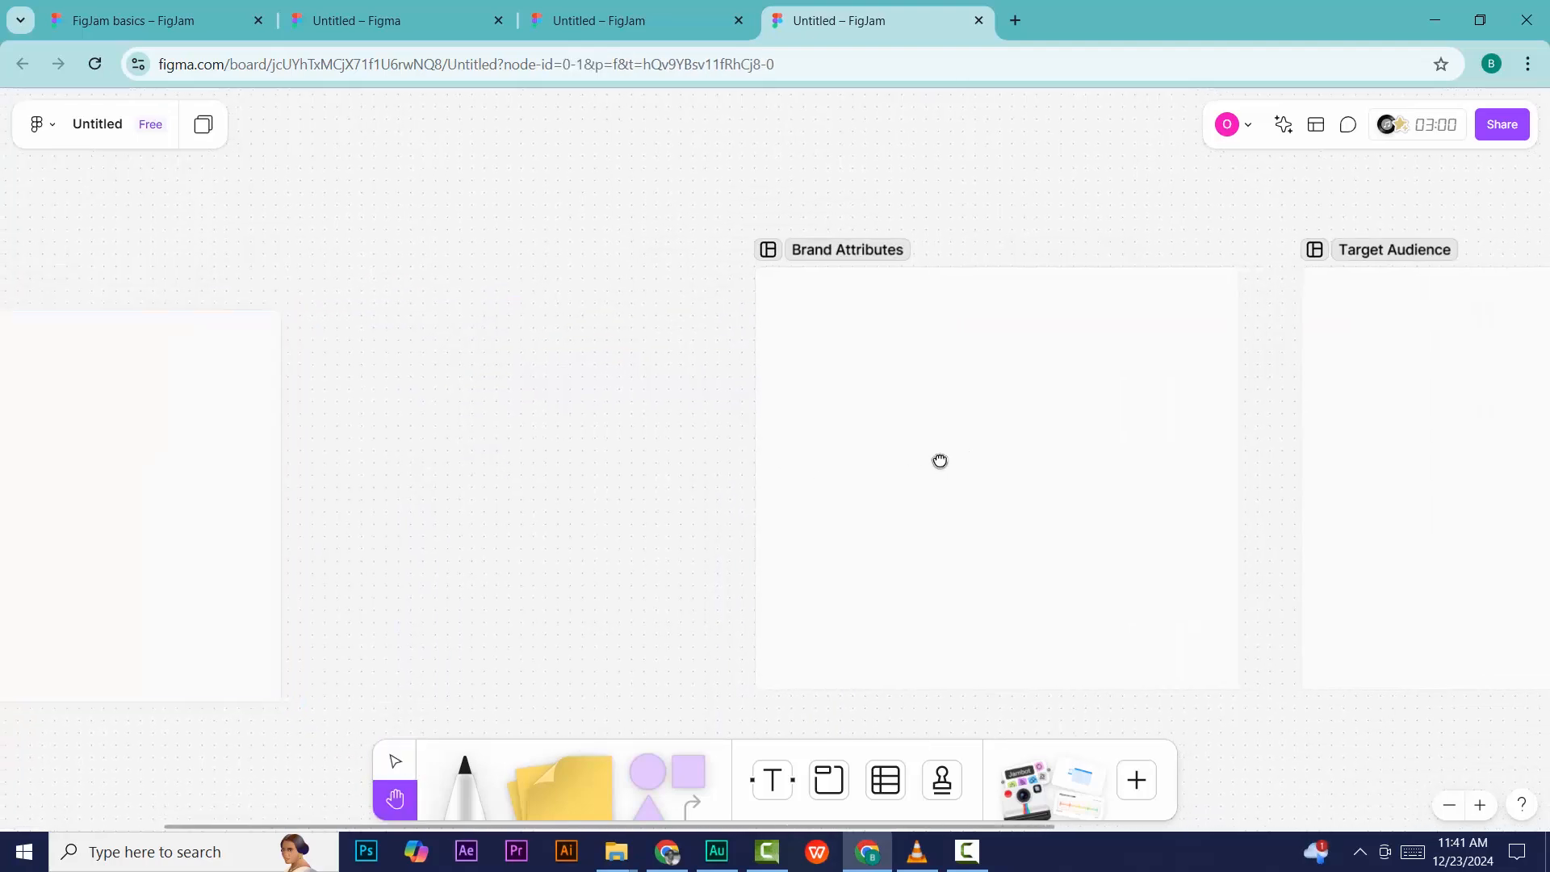
drag(937, 457, 342, 415)
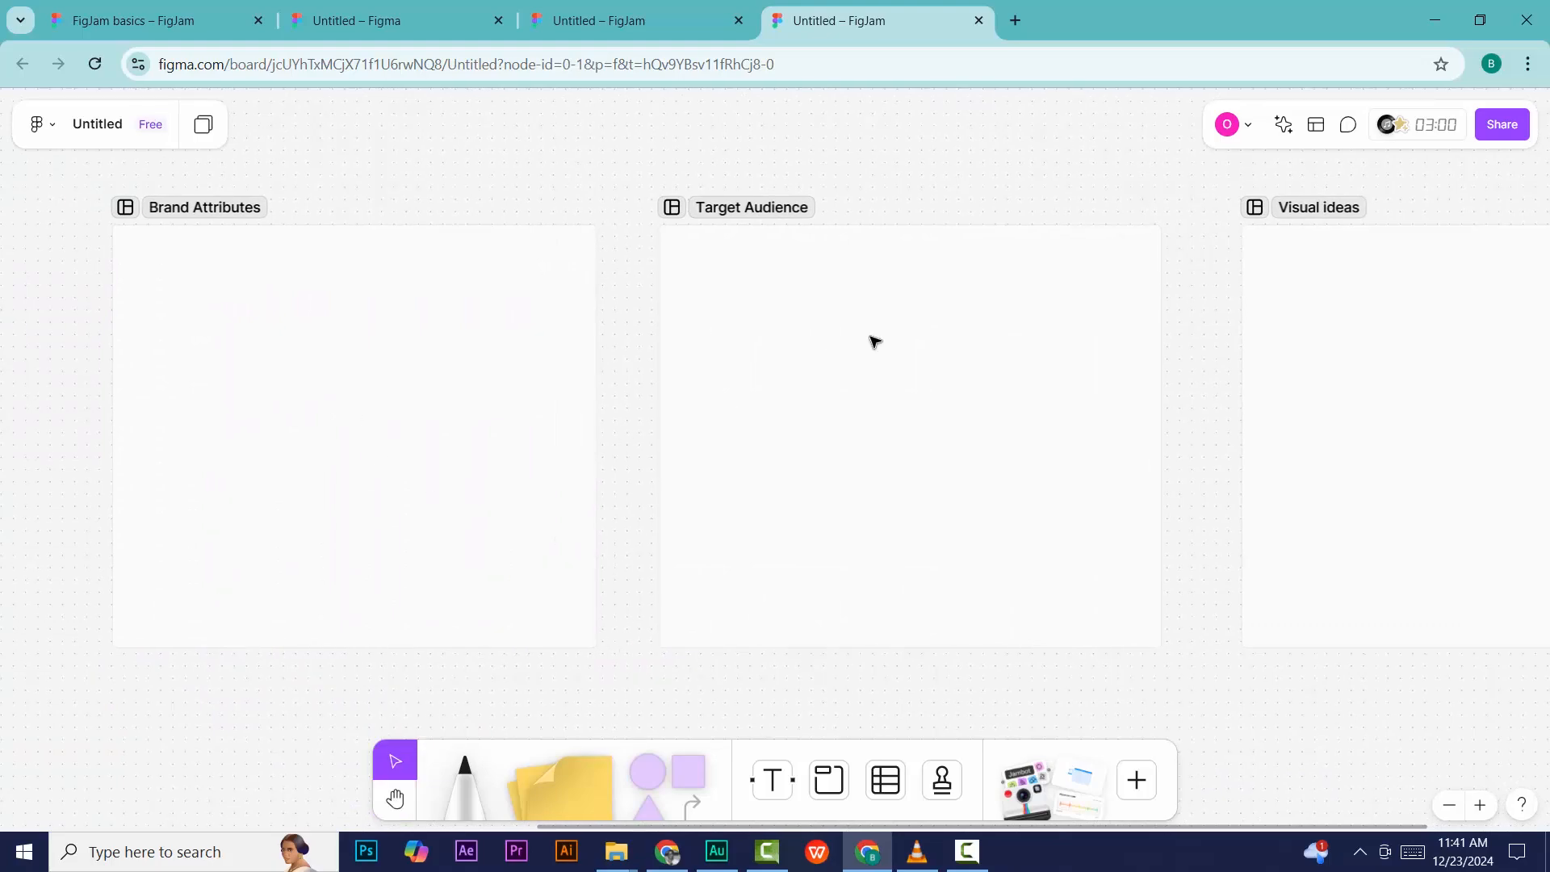
click(582, 783)
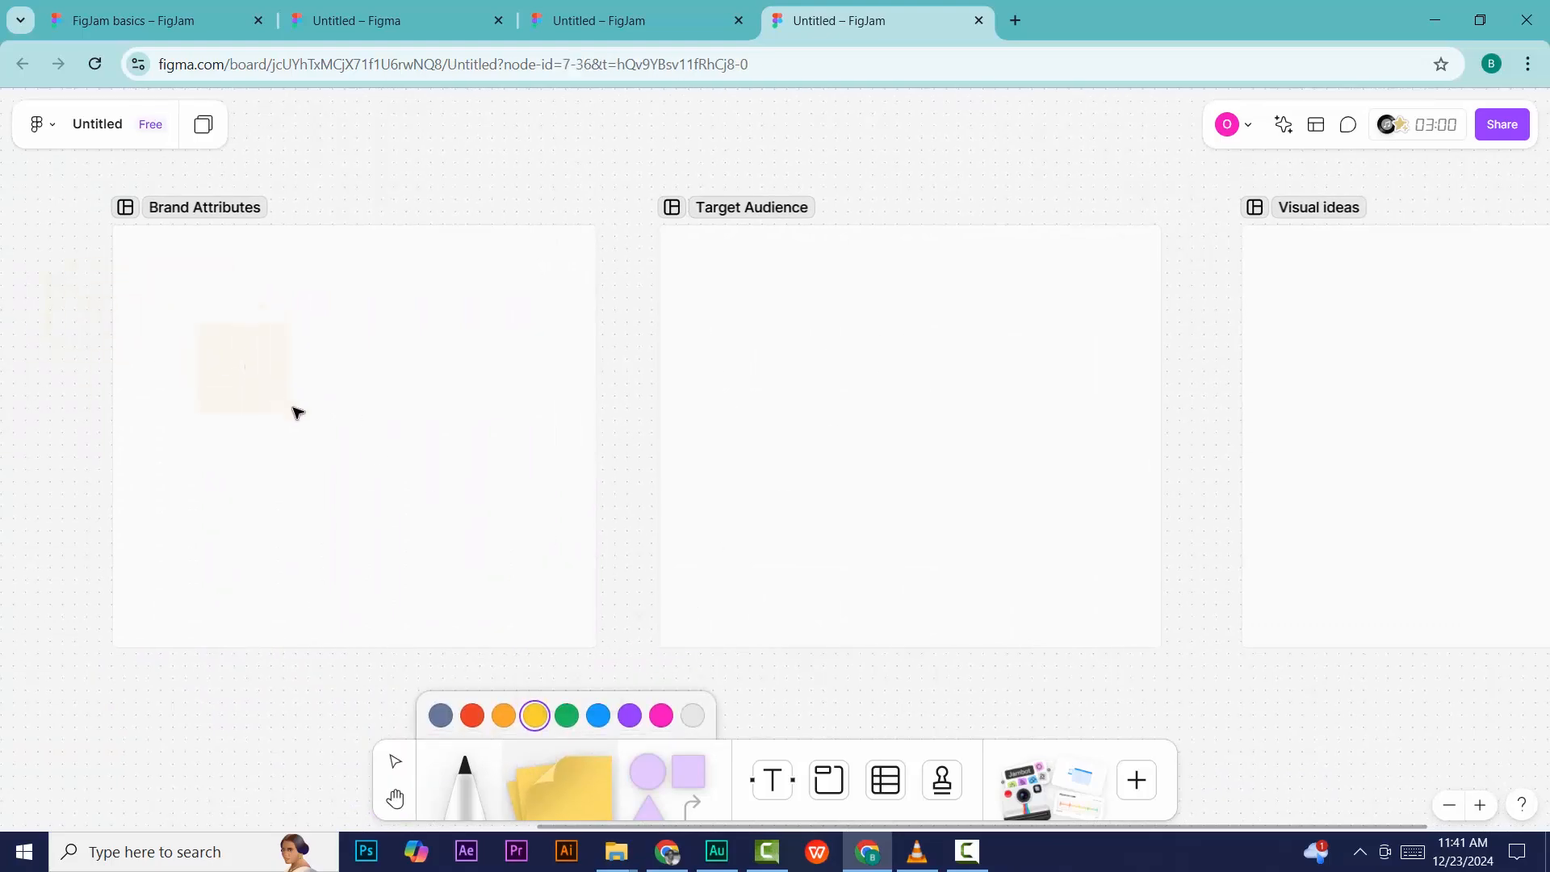
click(292, 408)
click(324, 503)
Step: Label the yellow sticky note "Authentic" and add pink, green and blue notes around it, labelling the pink one "Bold"
scroll(355, 484, up, 5)
drag(384, 467, 668, 611)
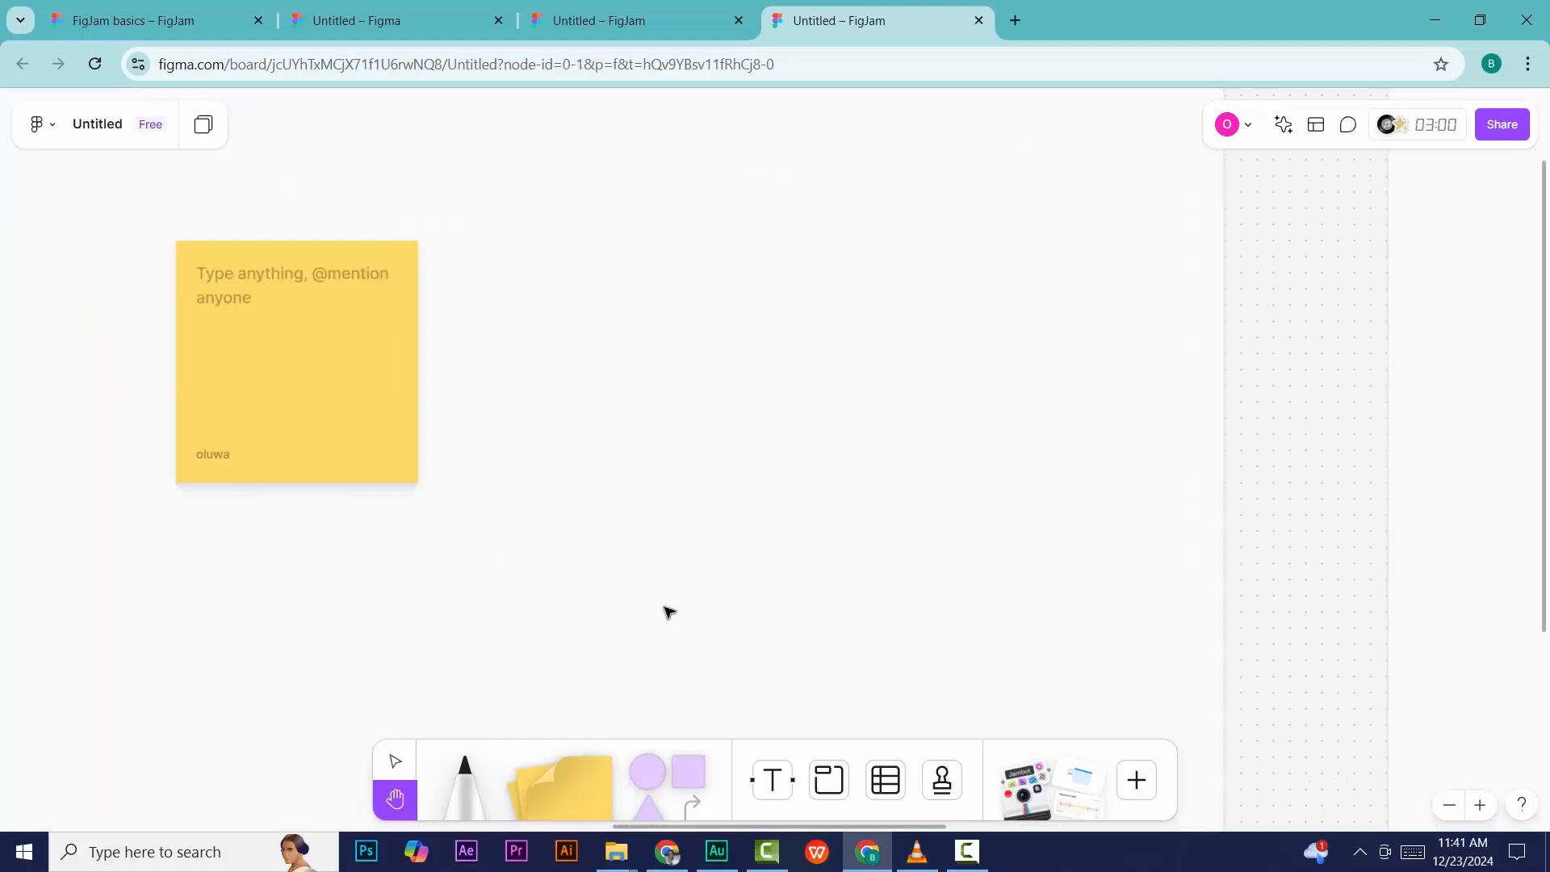
drag(419, 320, 657, 405)
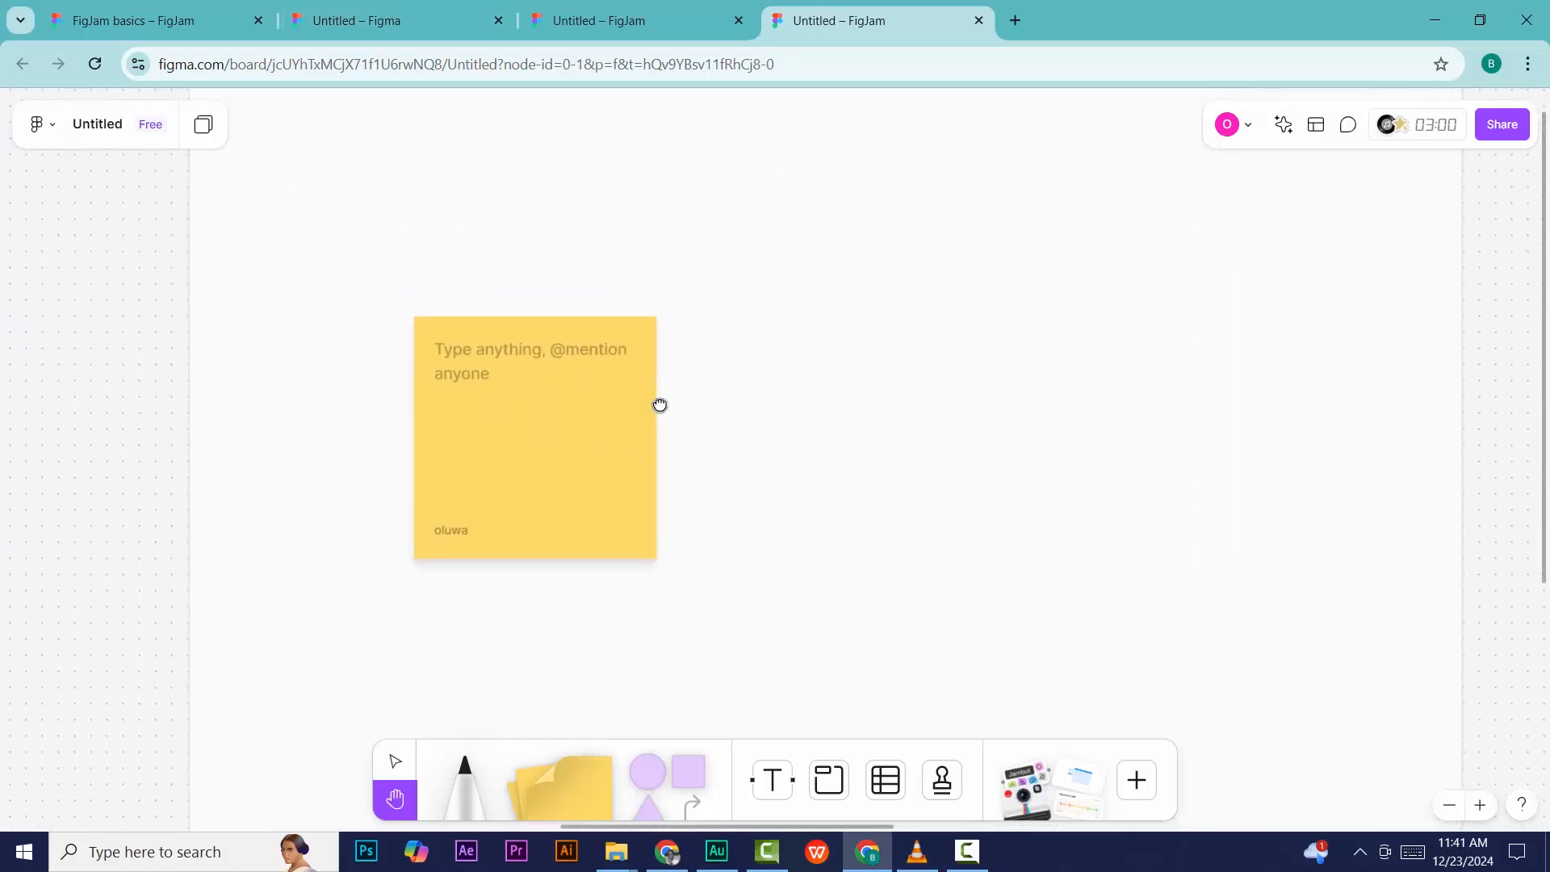
key(v)
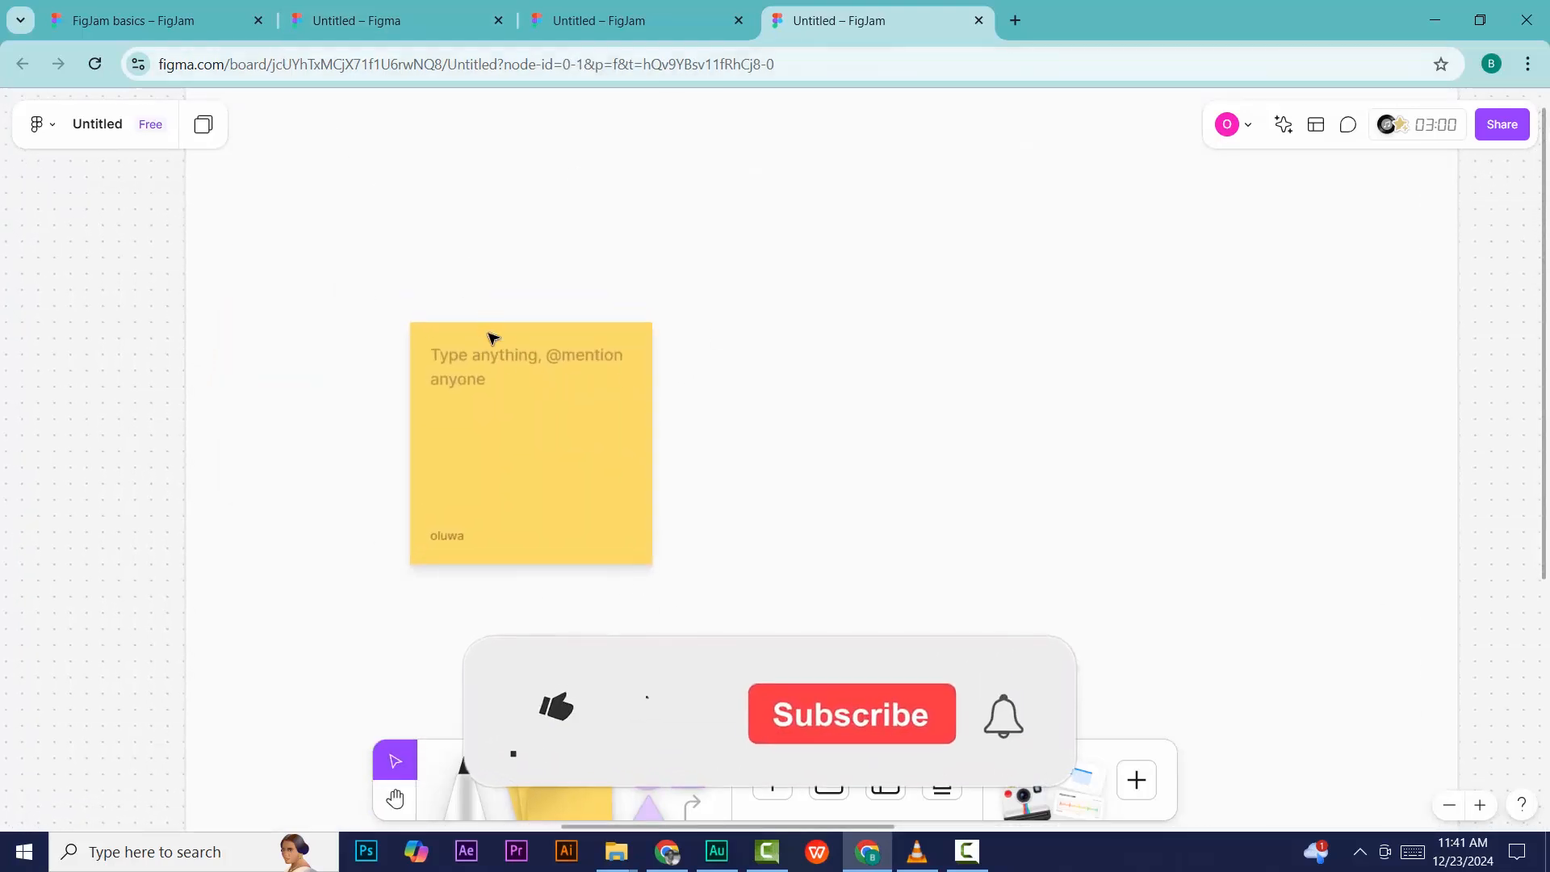
click(519, 398)
drag(542, 386, 1113, 519)
scroll(820, 242, down, 3)
scroll(928, 290, up, 2)
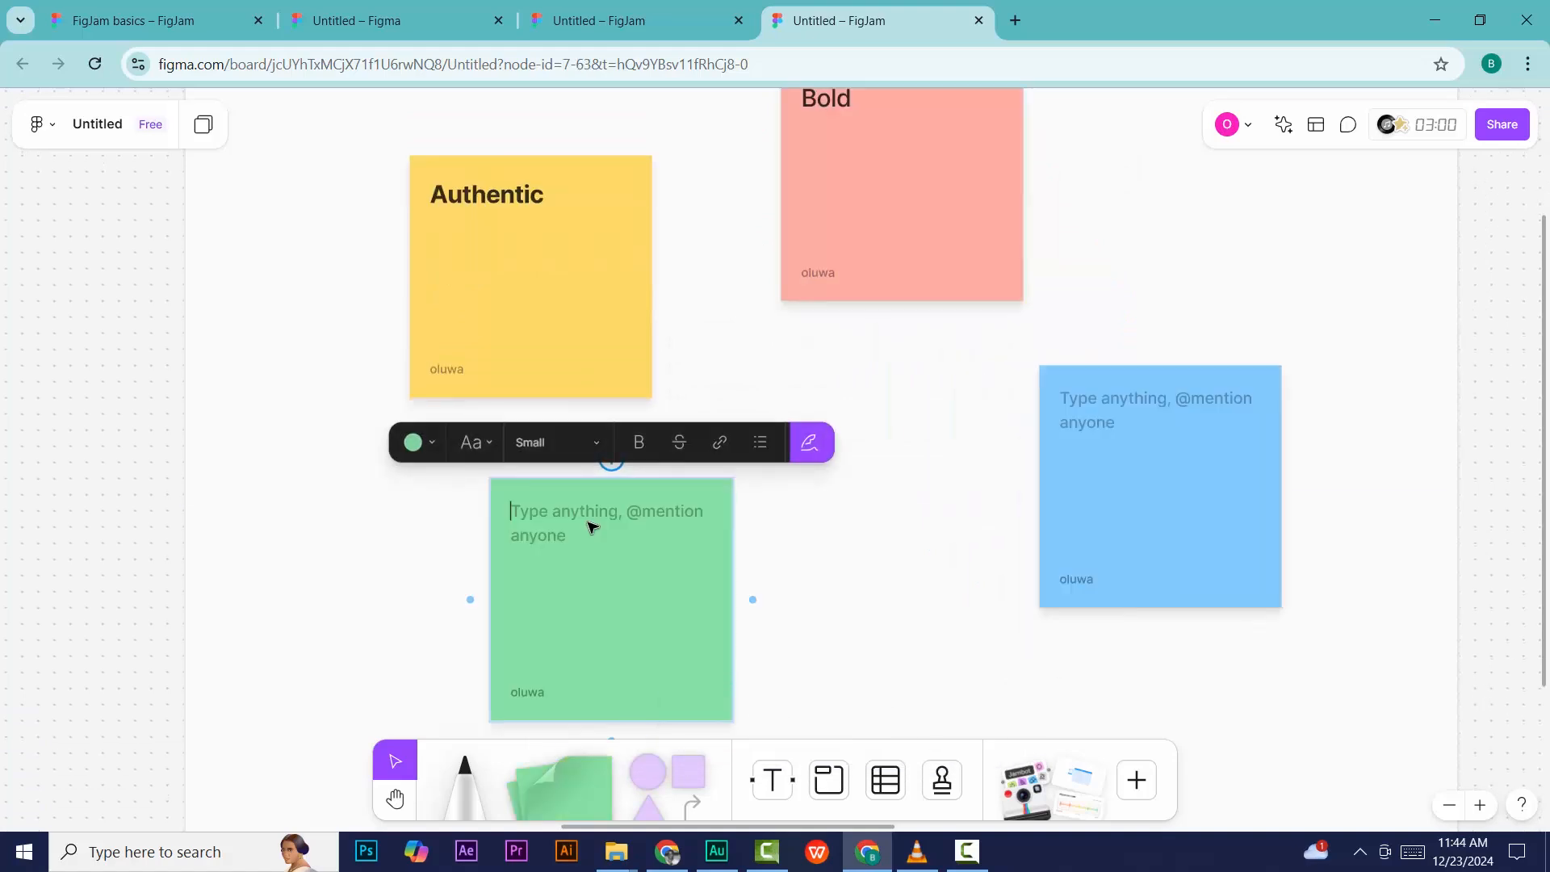
Step: Enter "Eco-Friendly" on the green sticky note and set its text size to Medium
text(Eco Friendly)
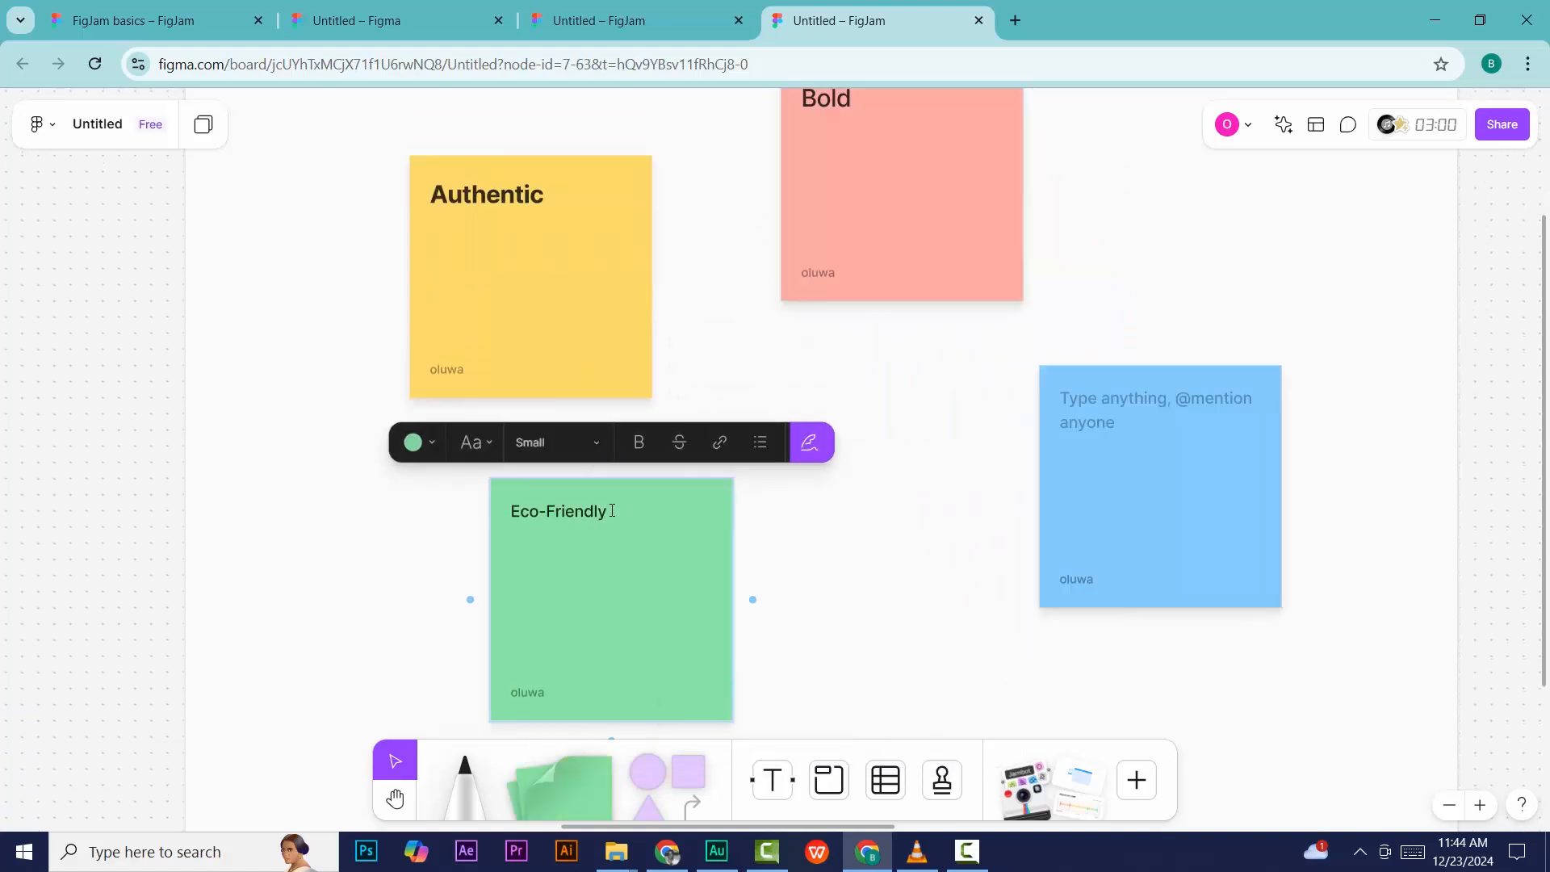
click(598, 441)
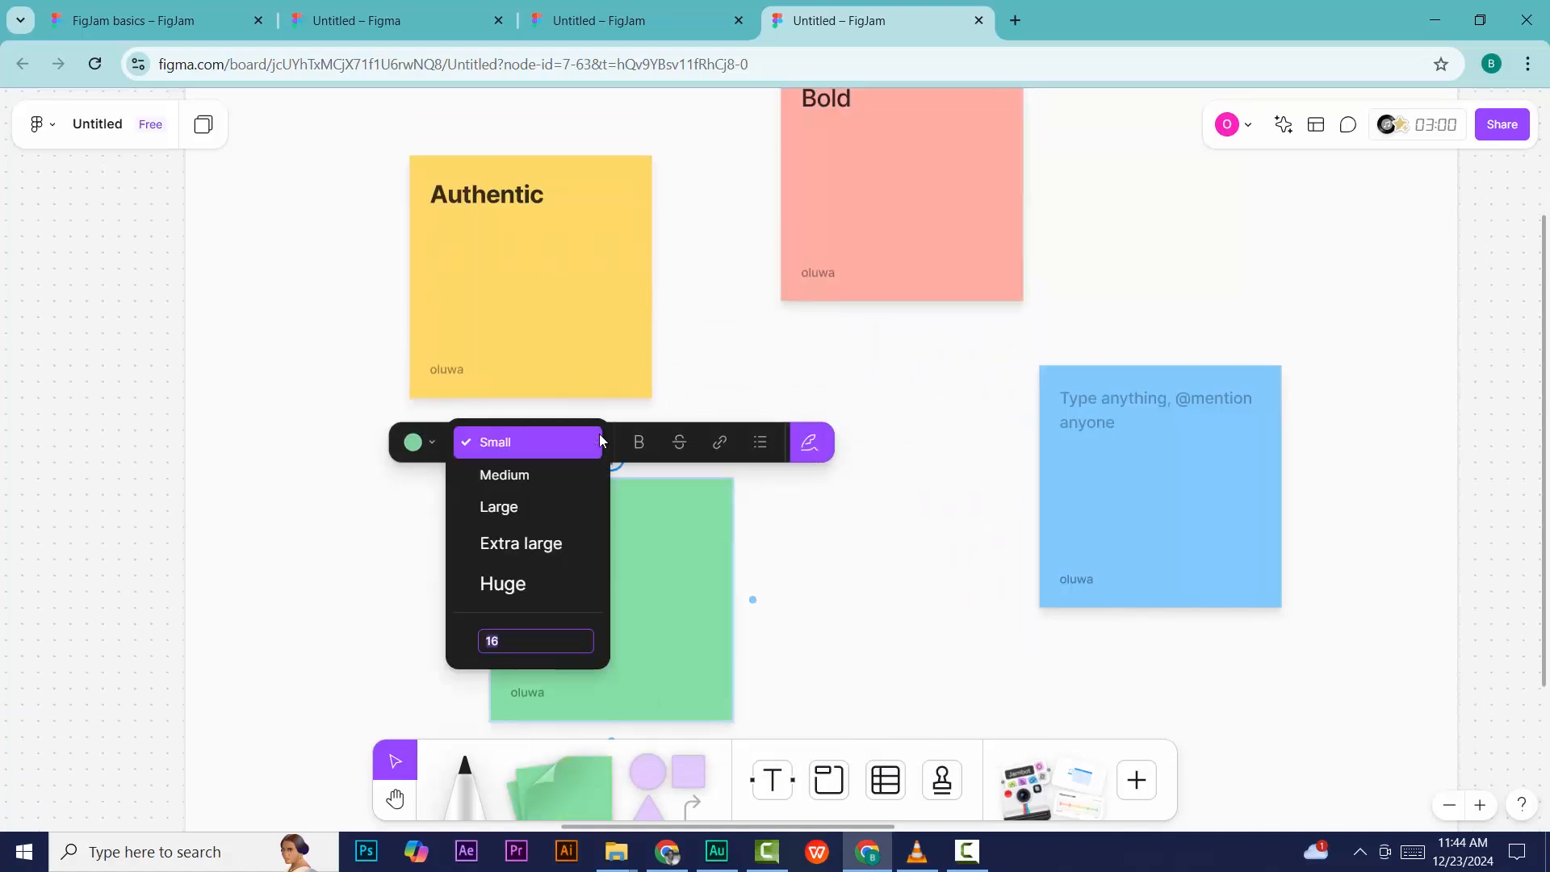
click(565, 485)
click(823, 498)
Step: Label the blank blue sticky note "Techy" and set its text size to Medium
click(1119, 400)
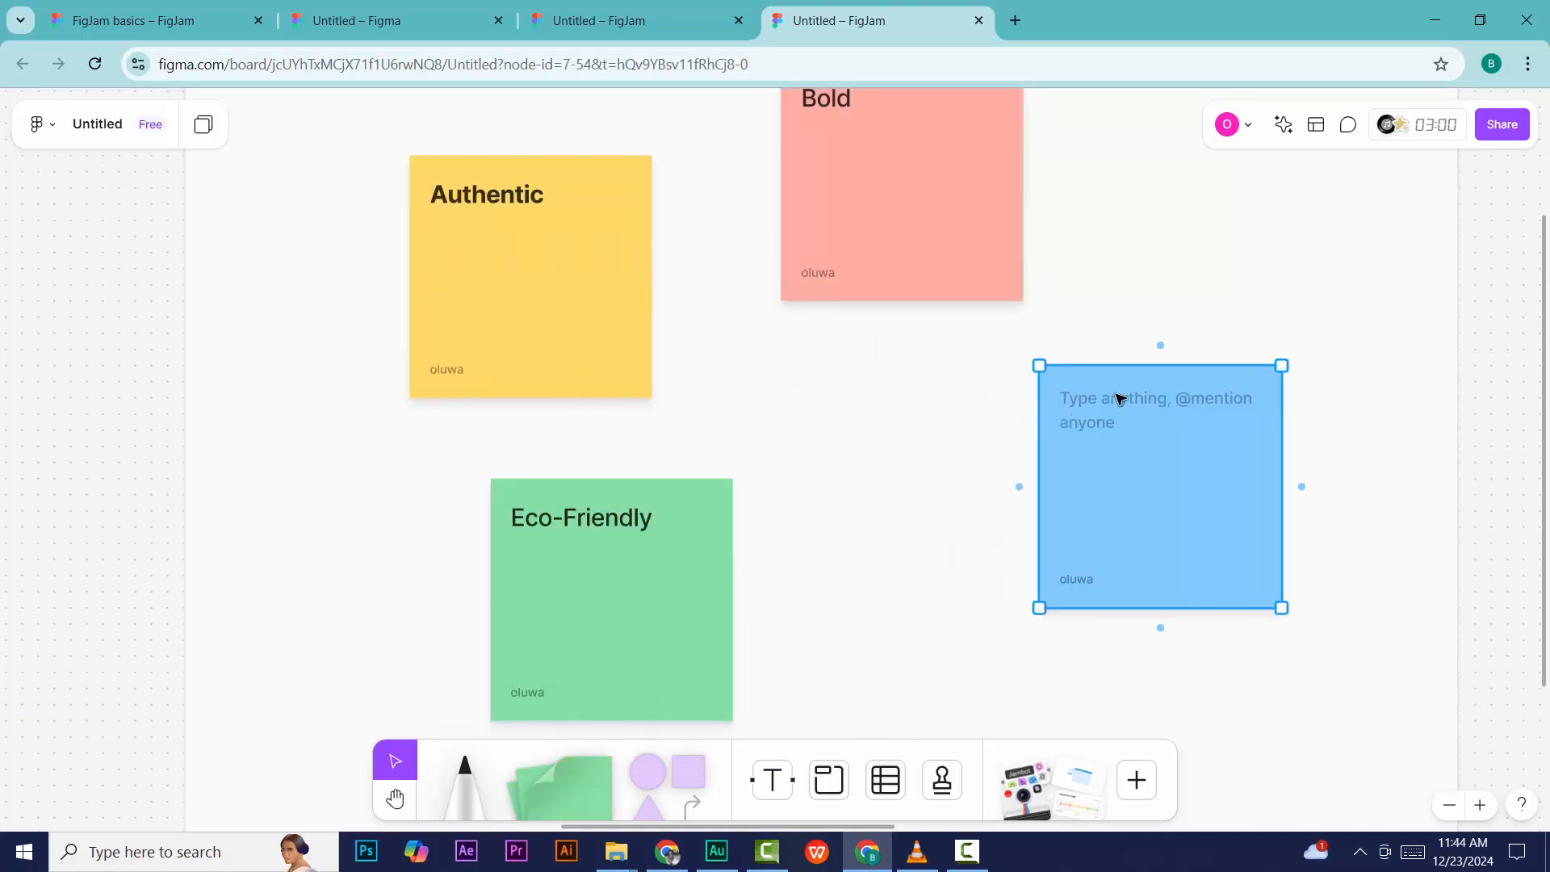
click(1119, 398)
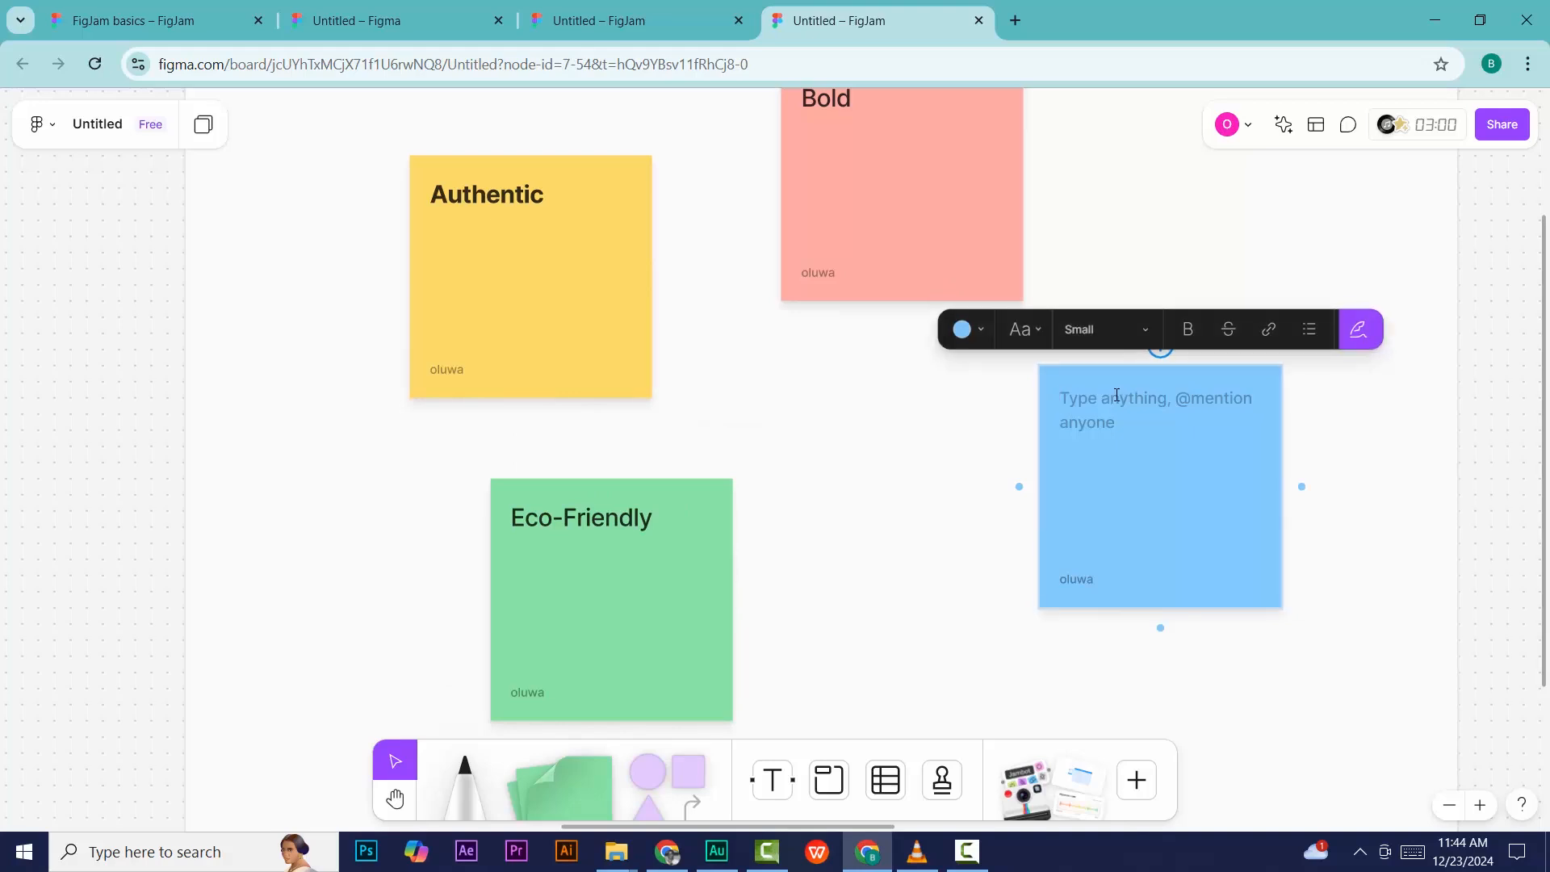
text(Techy)
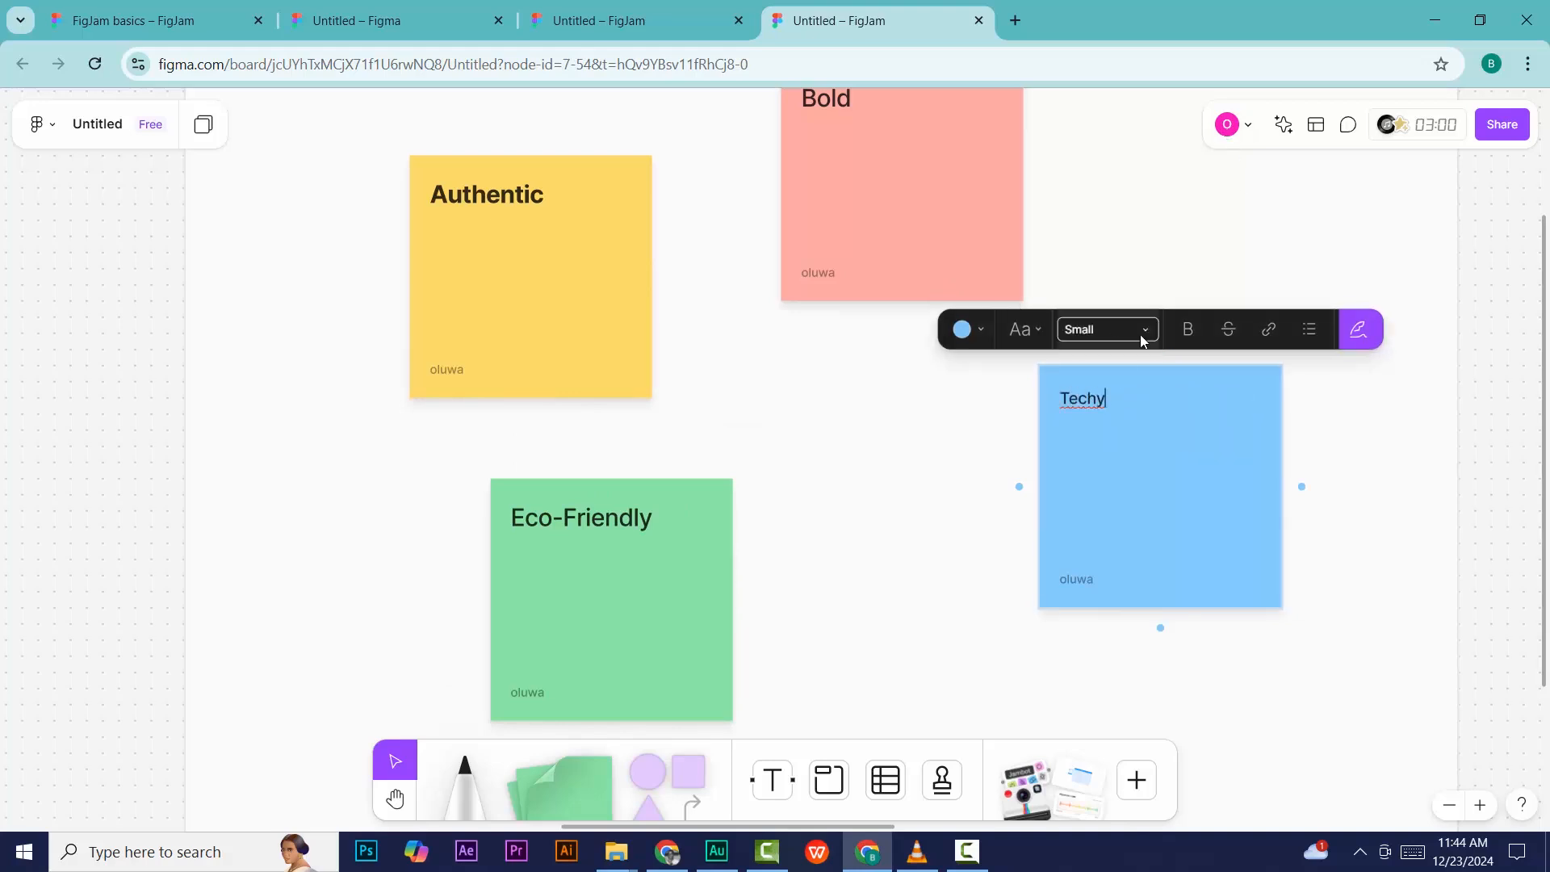
click(1143, 333)
click(1131, 374)
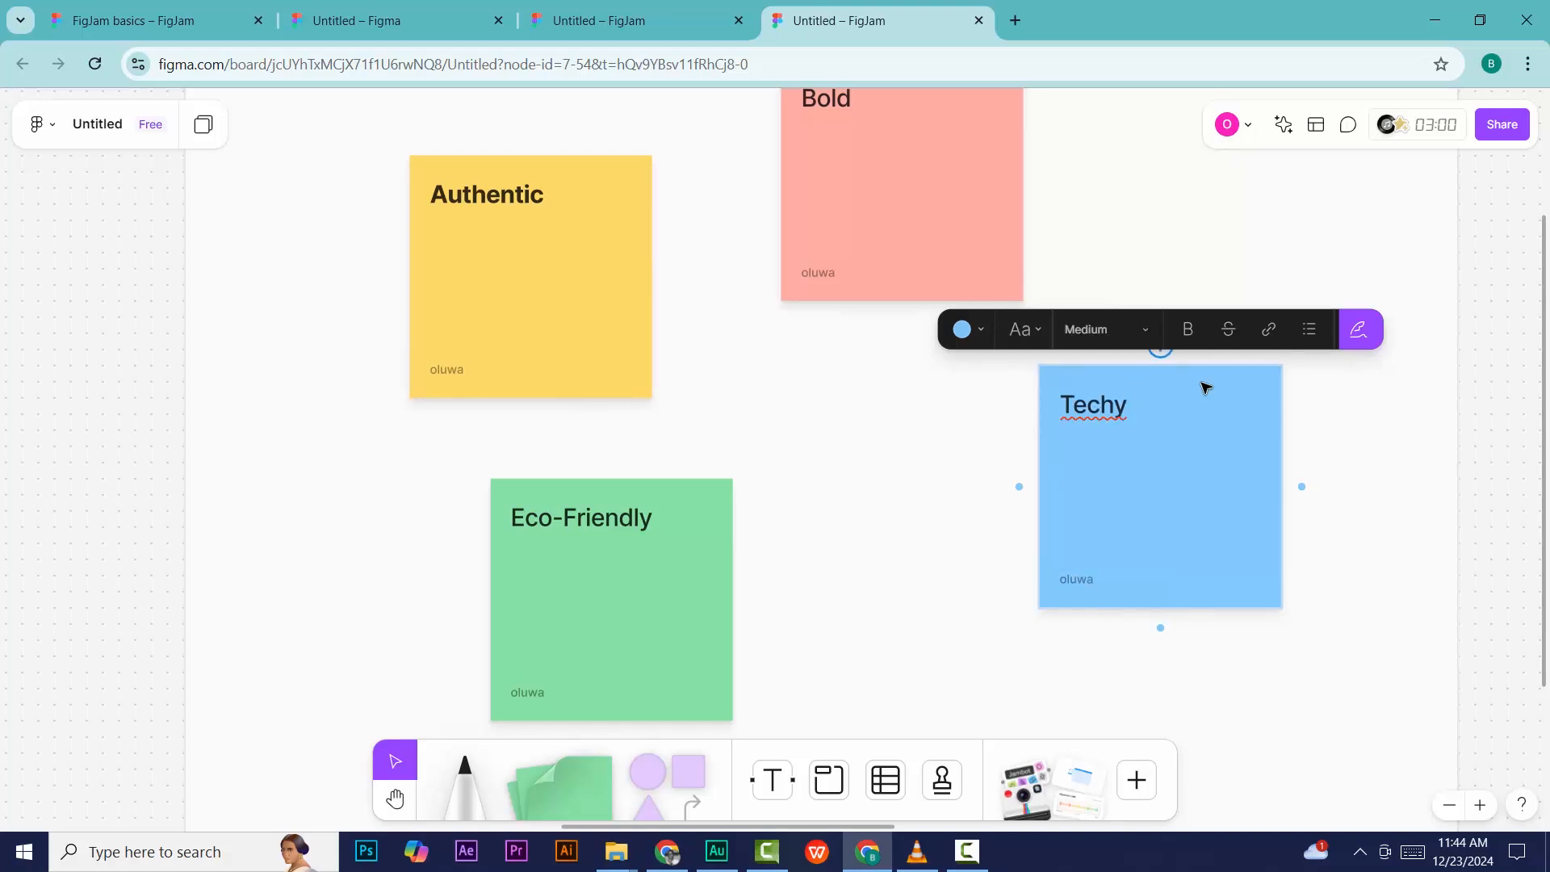
click(1331, 421)
Step: Move the blue "Techy" sticky note closer to the green note, below the pink "Bold" note
scroll(1336, 420, up, 3)
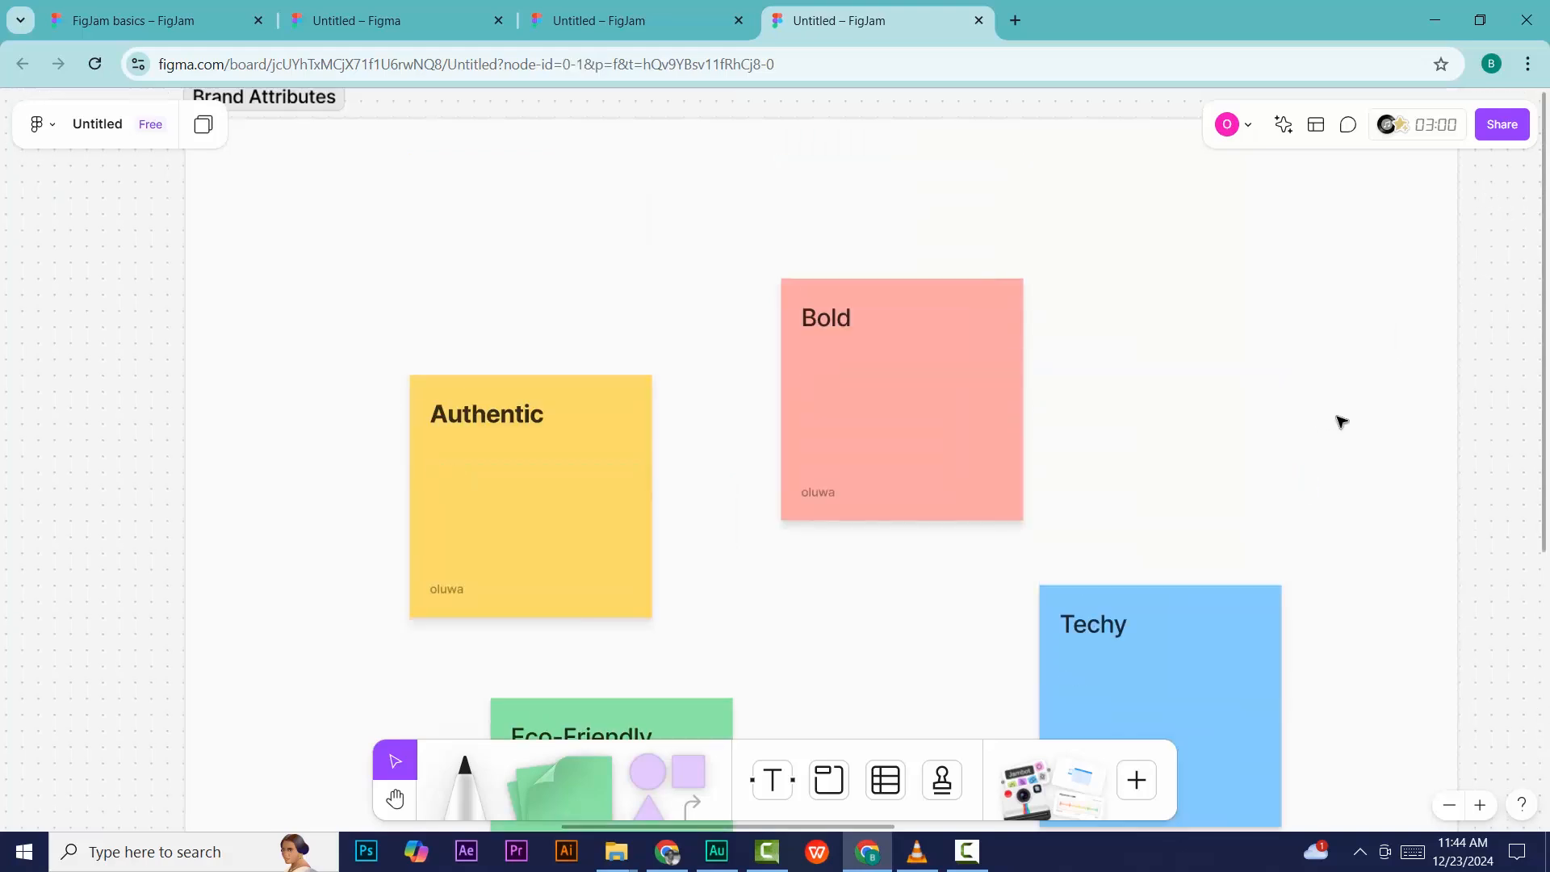
scroll(1253, 521, down, 2)
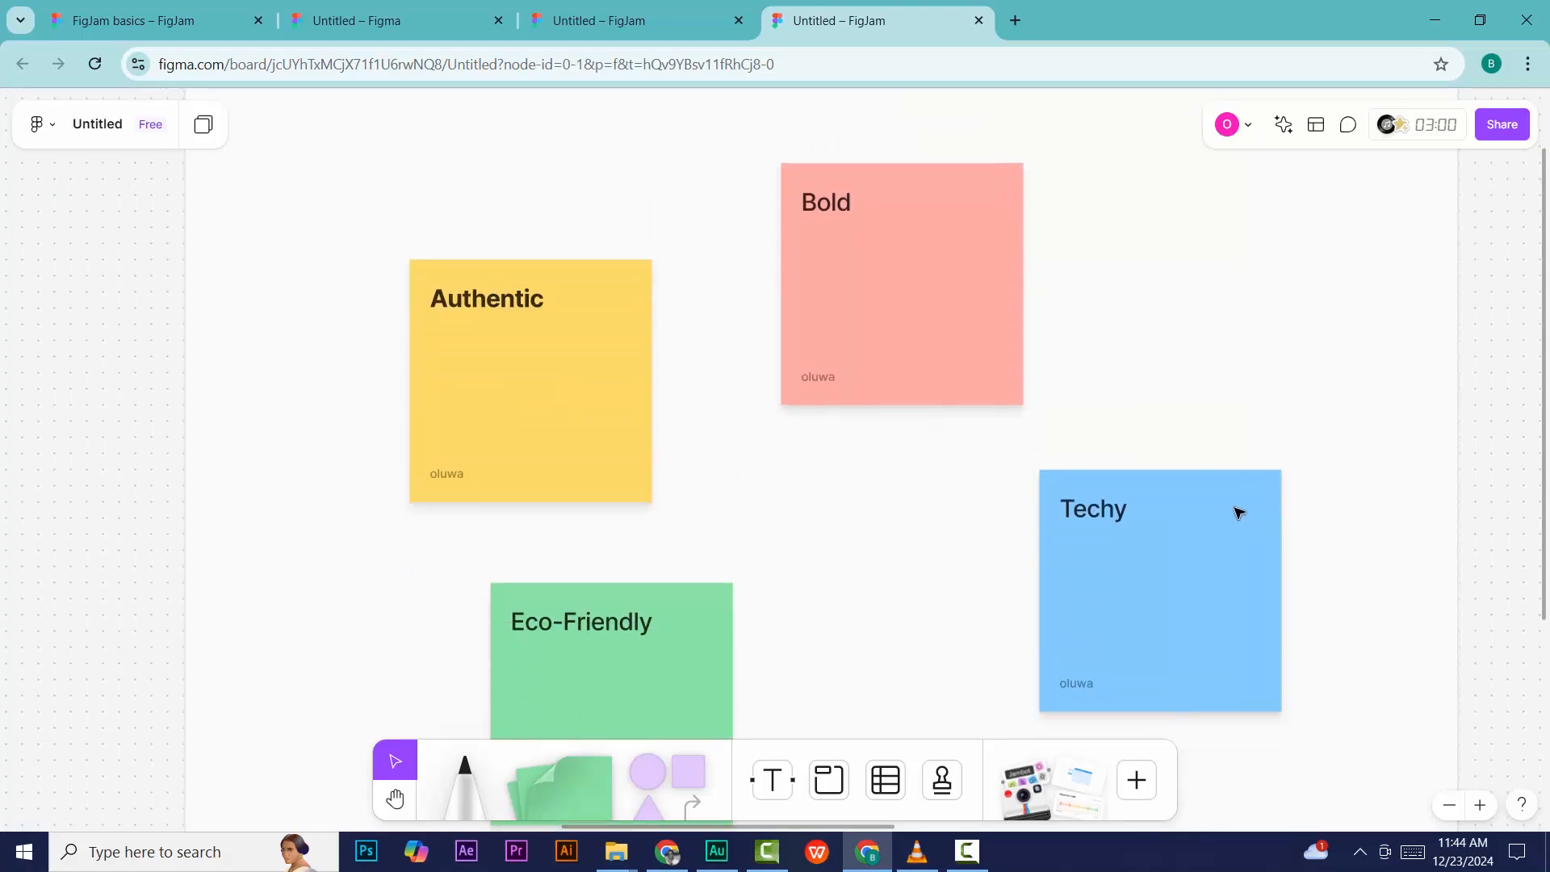
drag(1249, 518, 1097, 533)
scroll(1097, 533, down, 2)
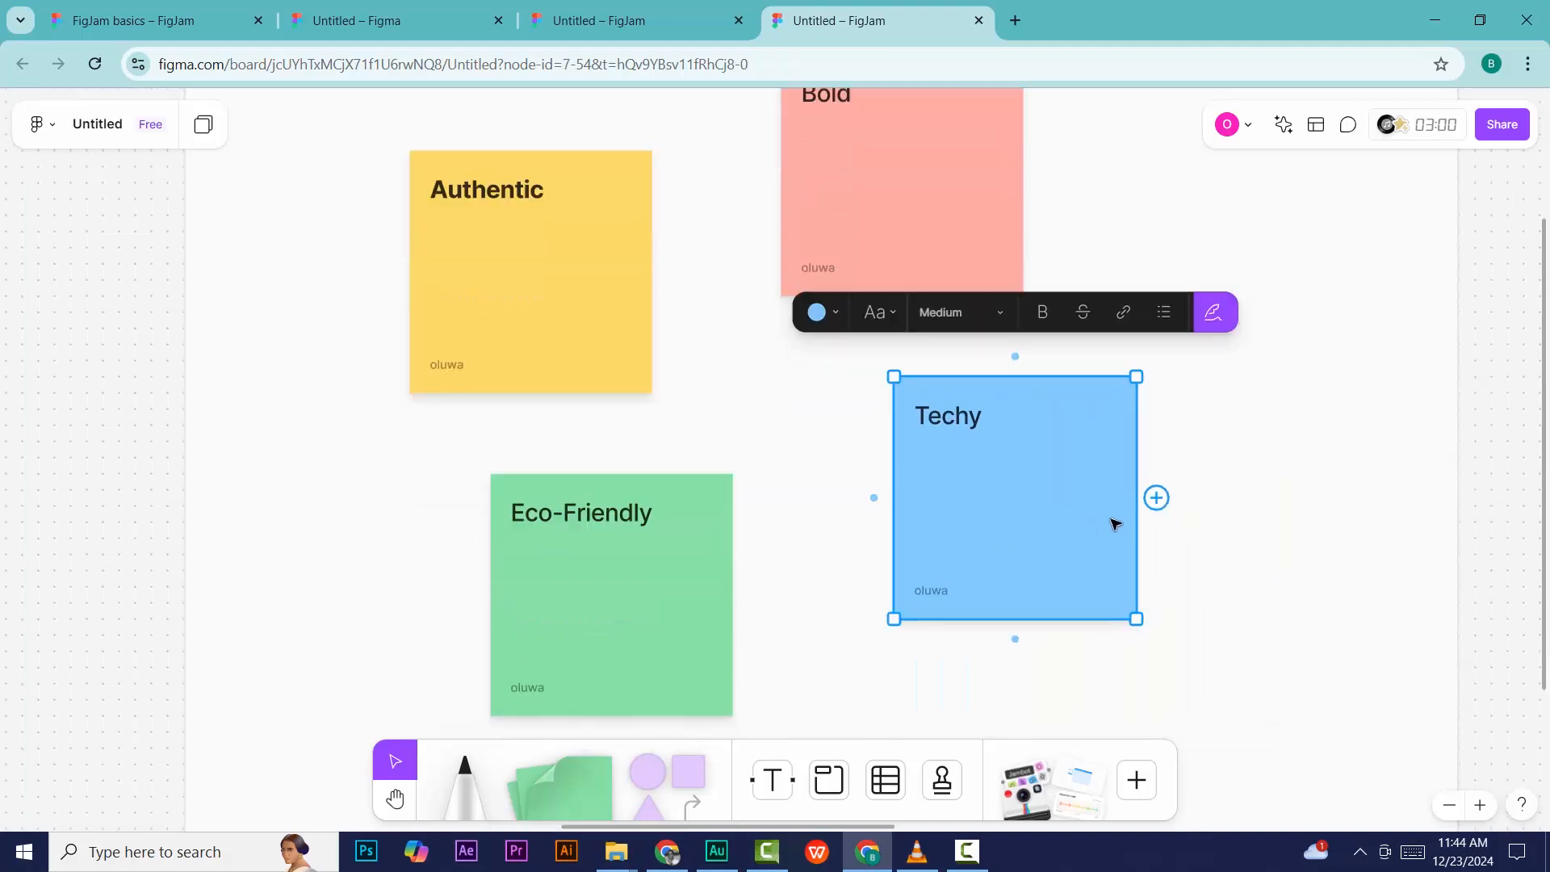
key(Return)
click(1246, 485)
scroll(1245, 484, up, 4)
scroll(1245, 484, down, 3)
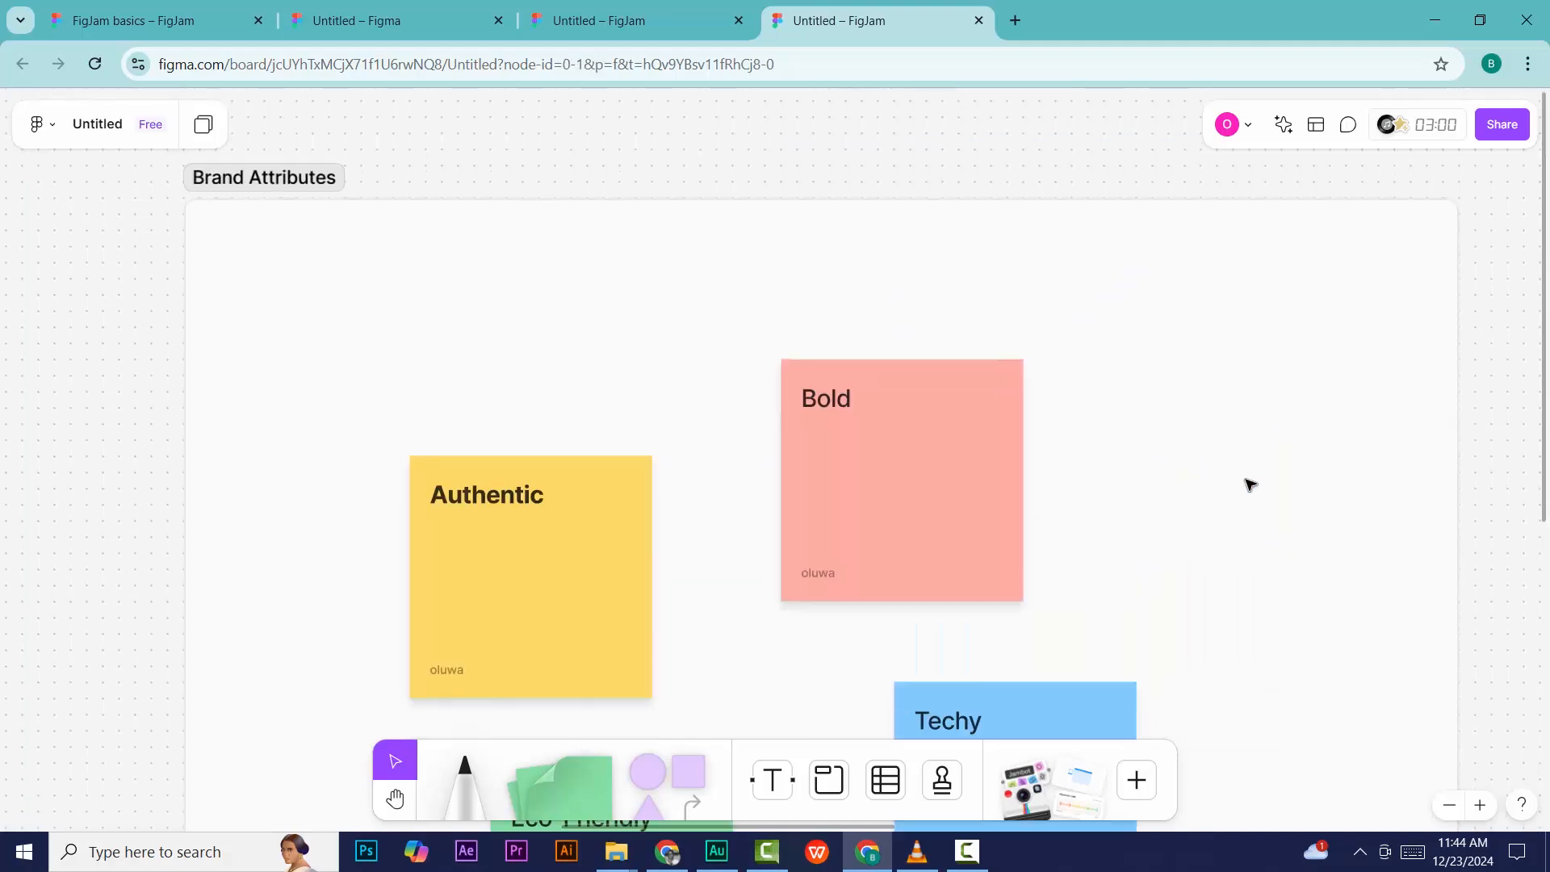
Step: Link the sticky notes in a loop with bent arrow connectors: Authentic to Bold, Techy, Eco-Friendly and back to Authentic
scroll(1249, 484, down, 2)
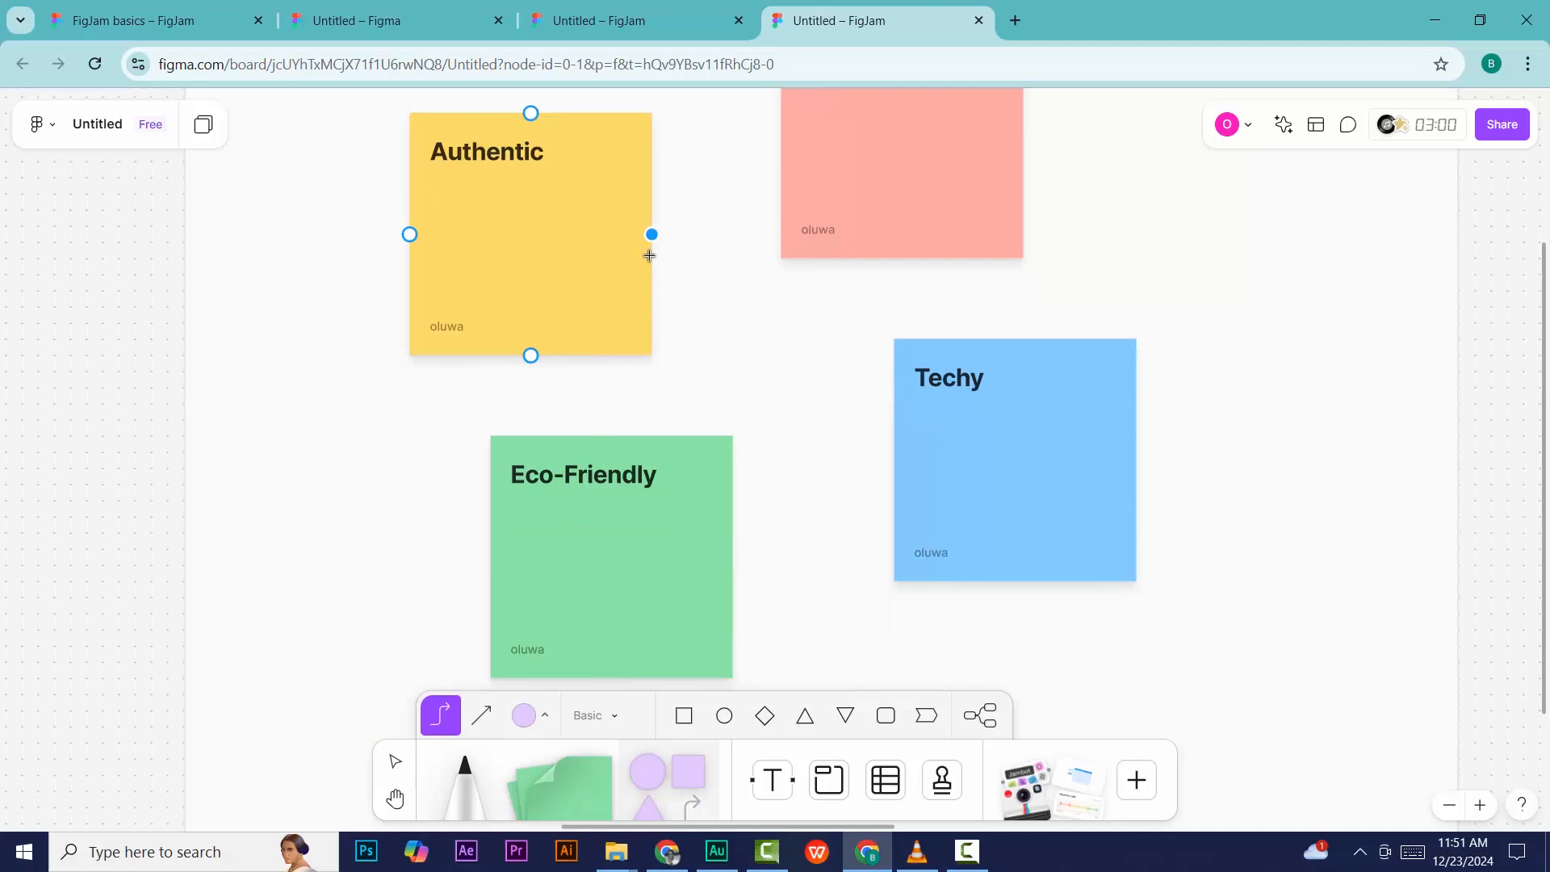
drag(761, 195, 809, 163)
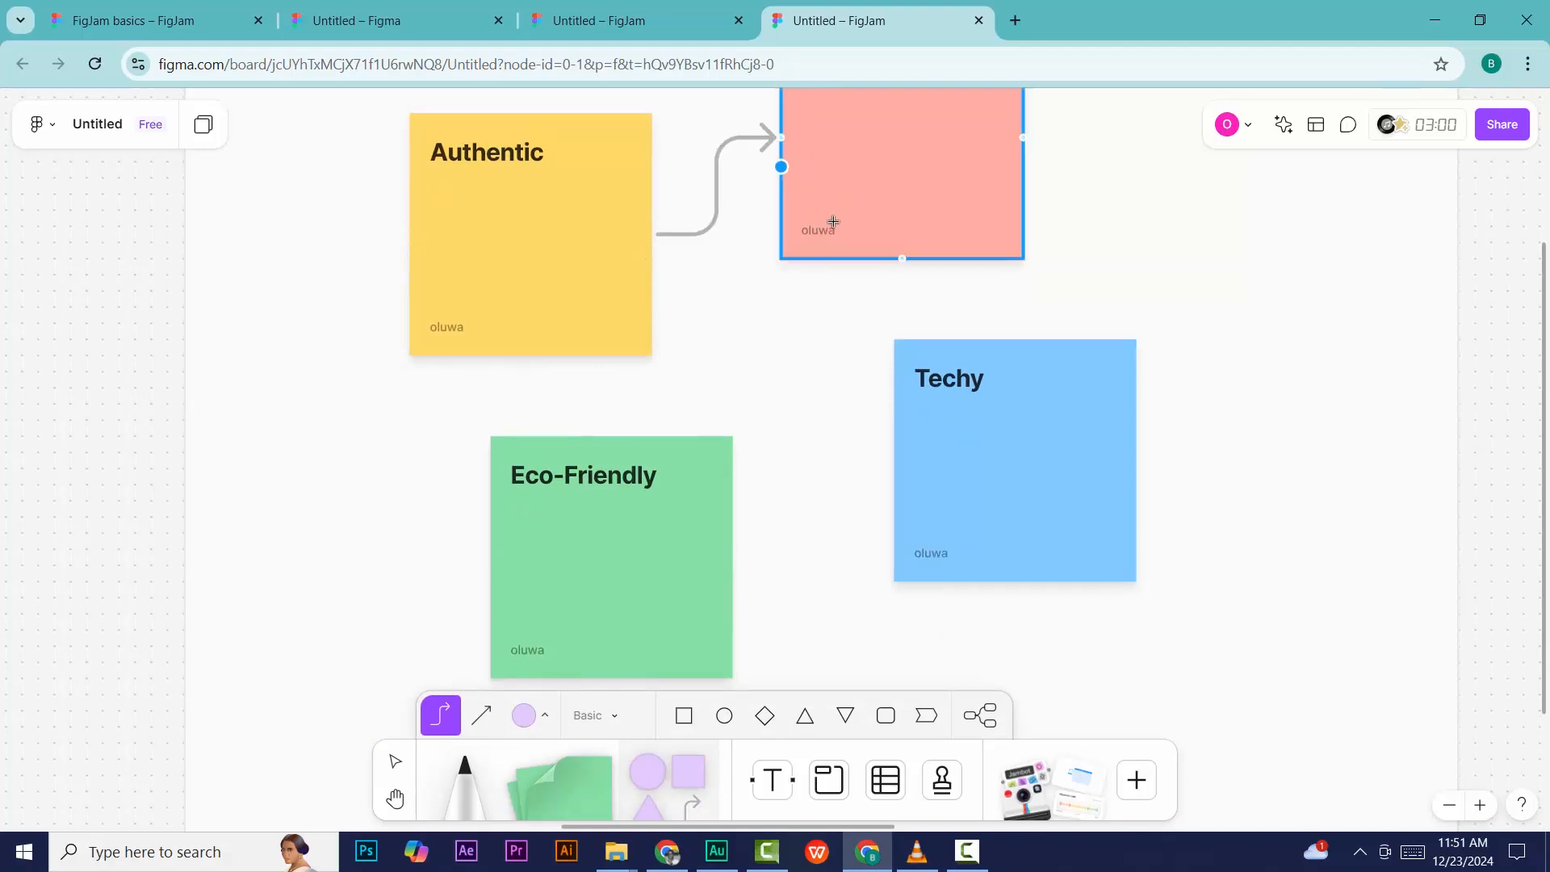
drag(904, 258, 955, 339)
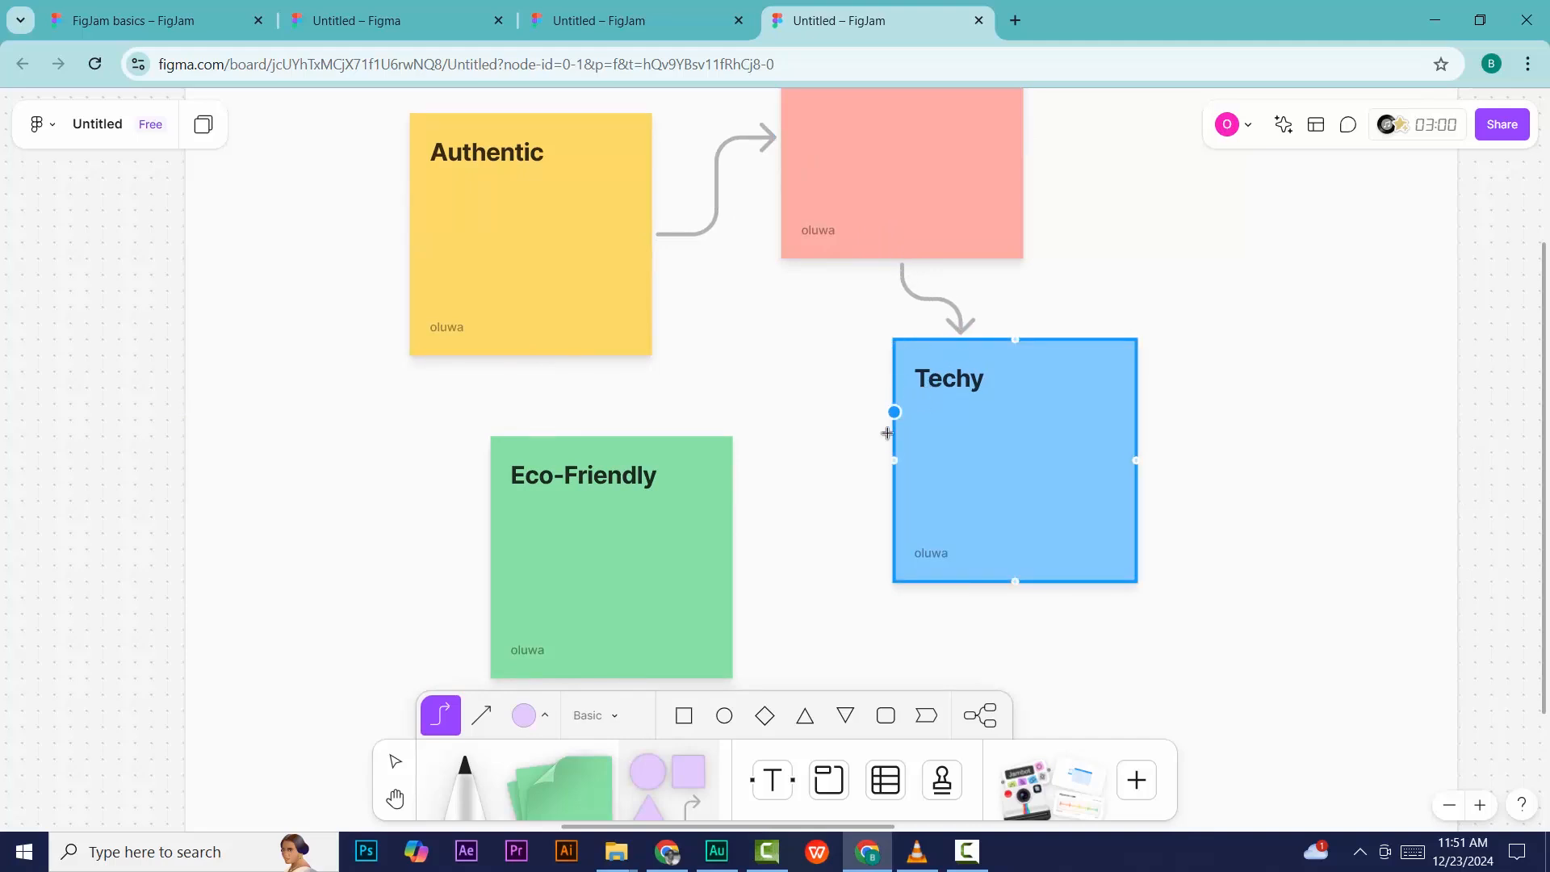
drag(893, 457, 733, 557)
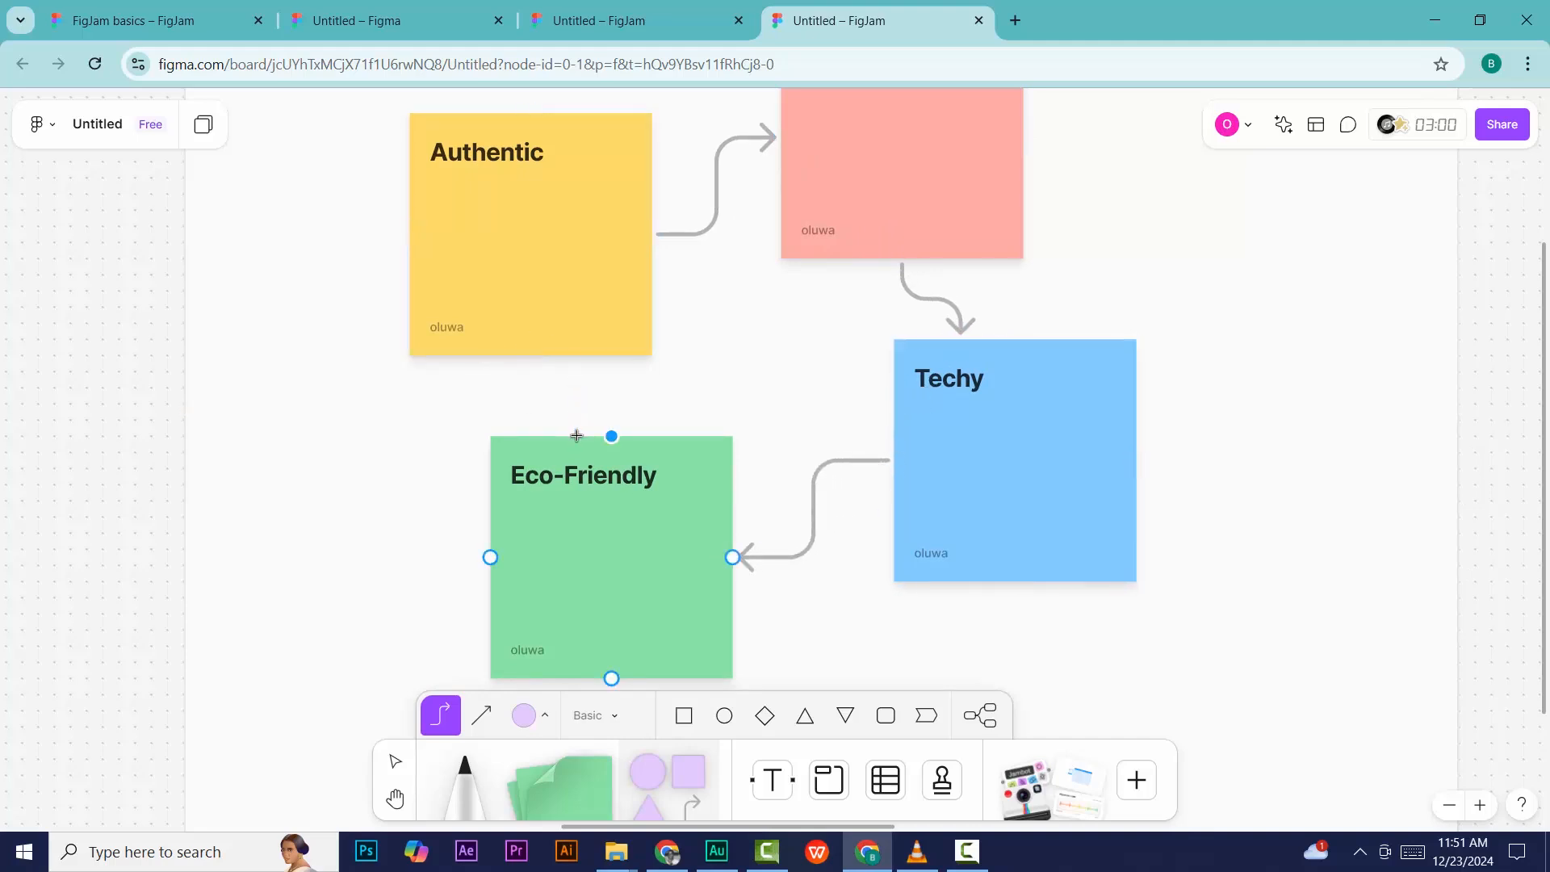
drag(577, 436, 574, 355)
scroll(853, 306, up, 1)
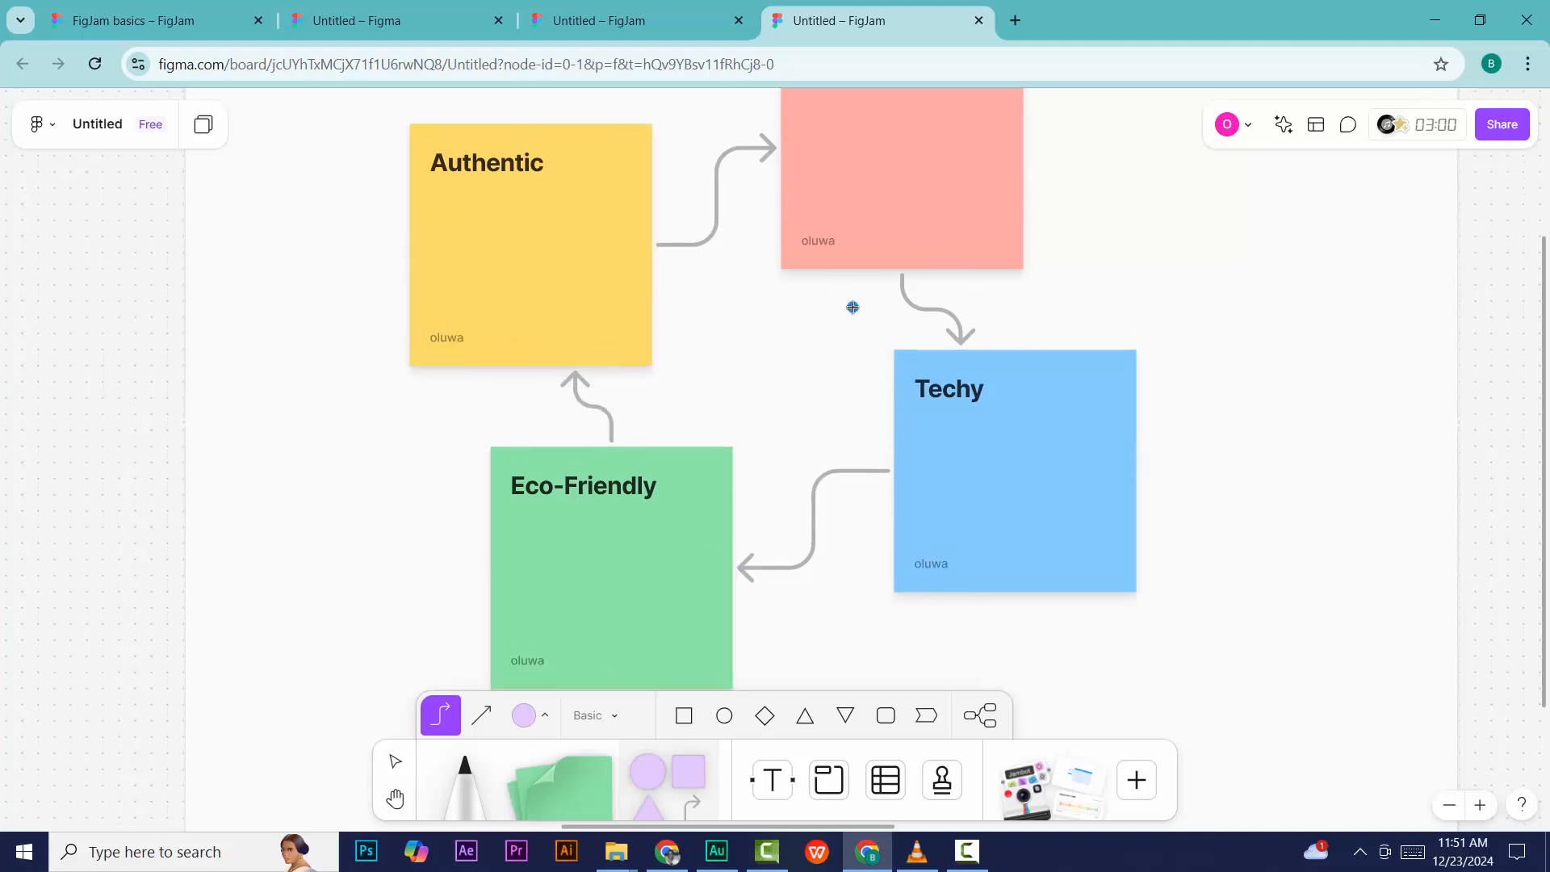
scroll(853, 306, up, 2)
scroll(852, 305, up, 1)
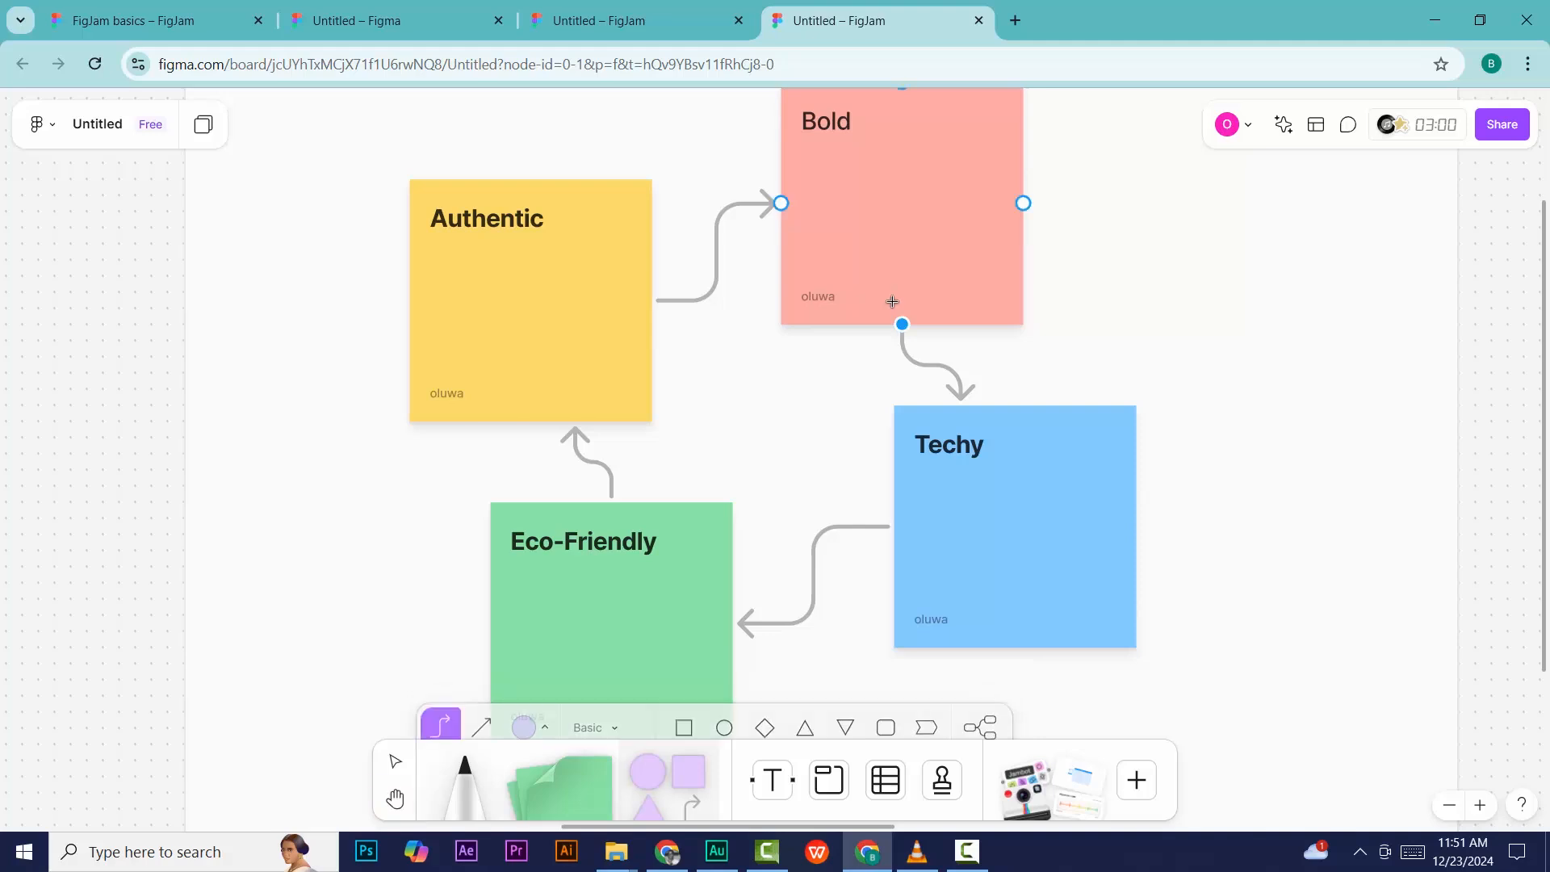
scroll(905, 453, down, 2)
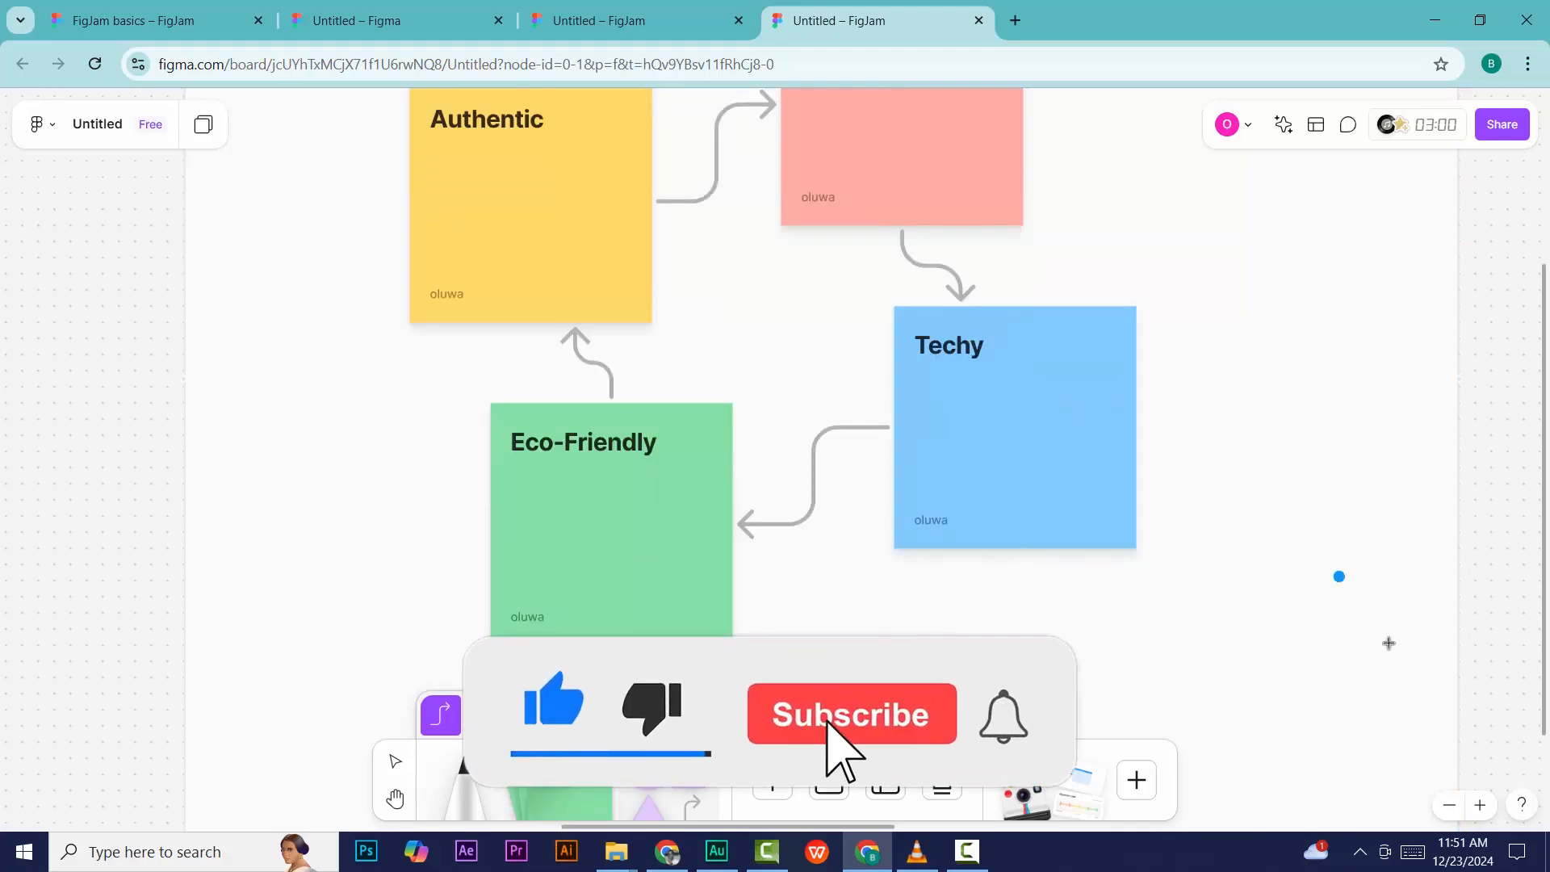
Step: Draw a short bent arrow connector below the Brand Attributes section and delete it
click(1450, 805)
click(1450, 805)
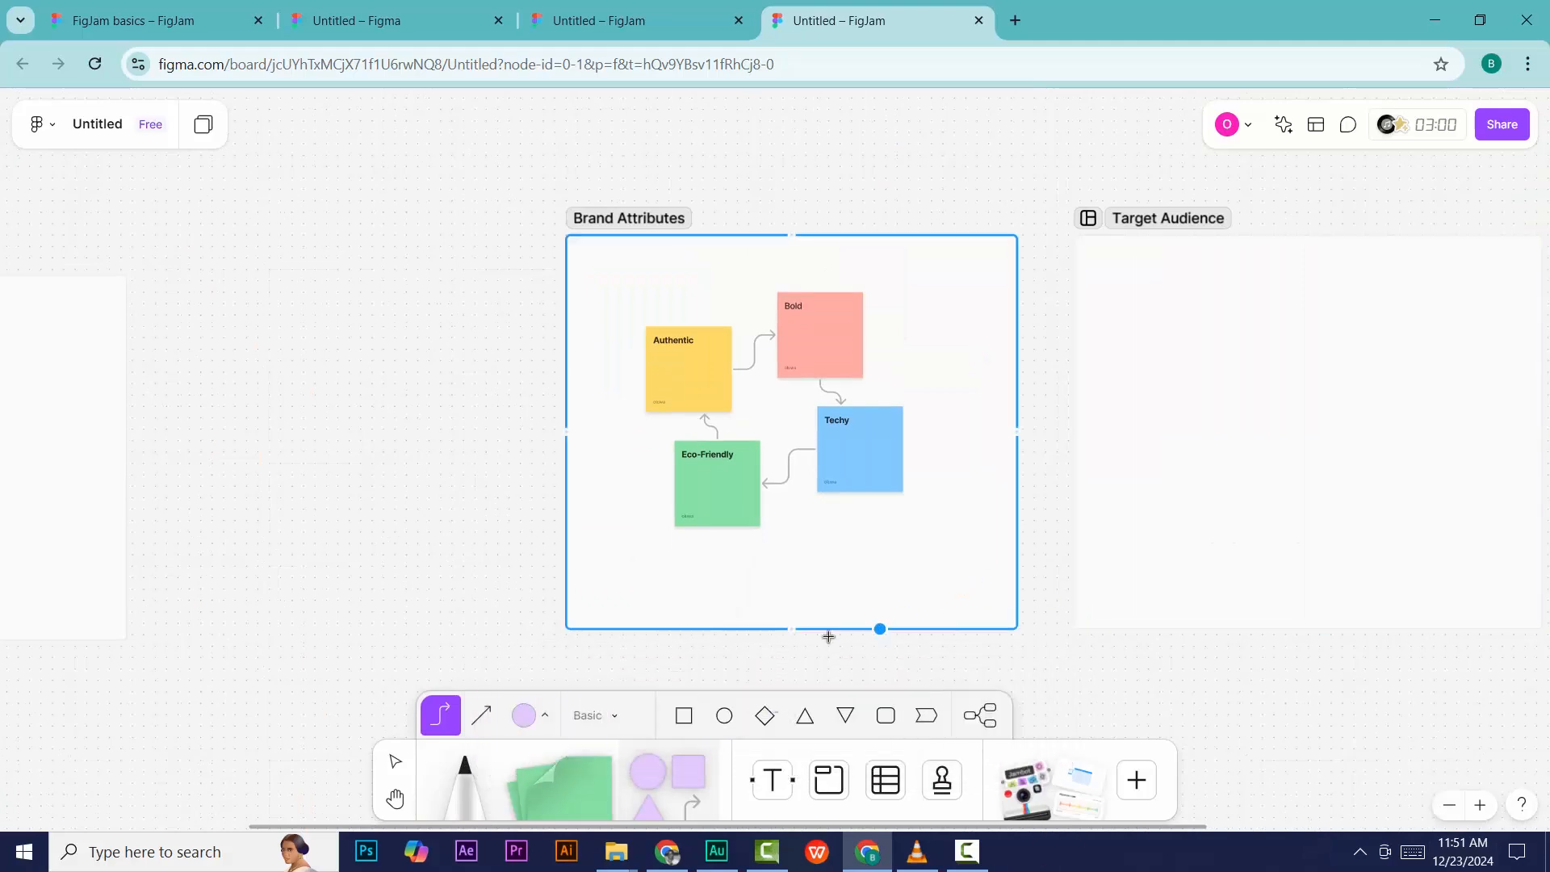
mouse_move(799, 651)
mouse_down()
mouse_move(934, 629)
mouse_move(916, 656)
mouse_up()
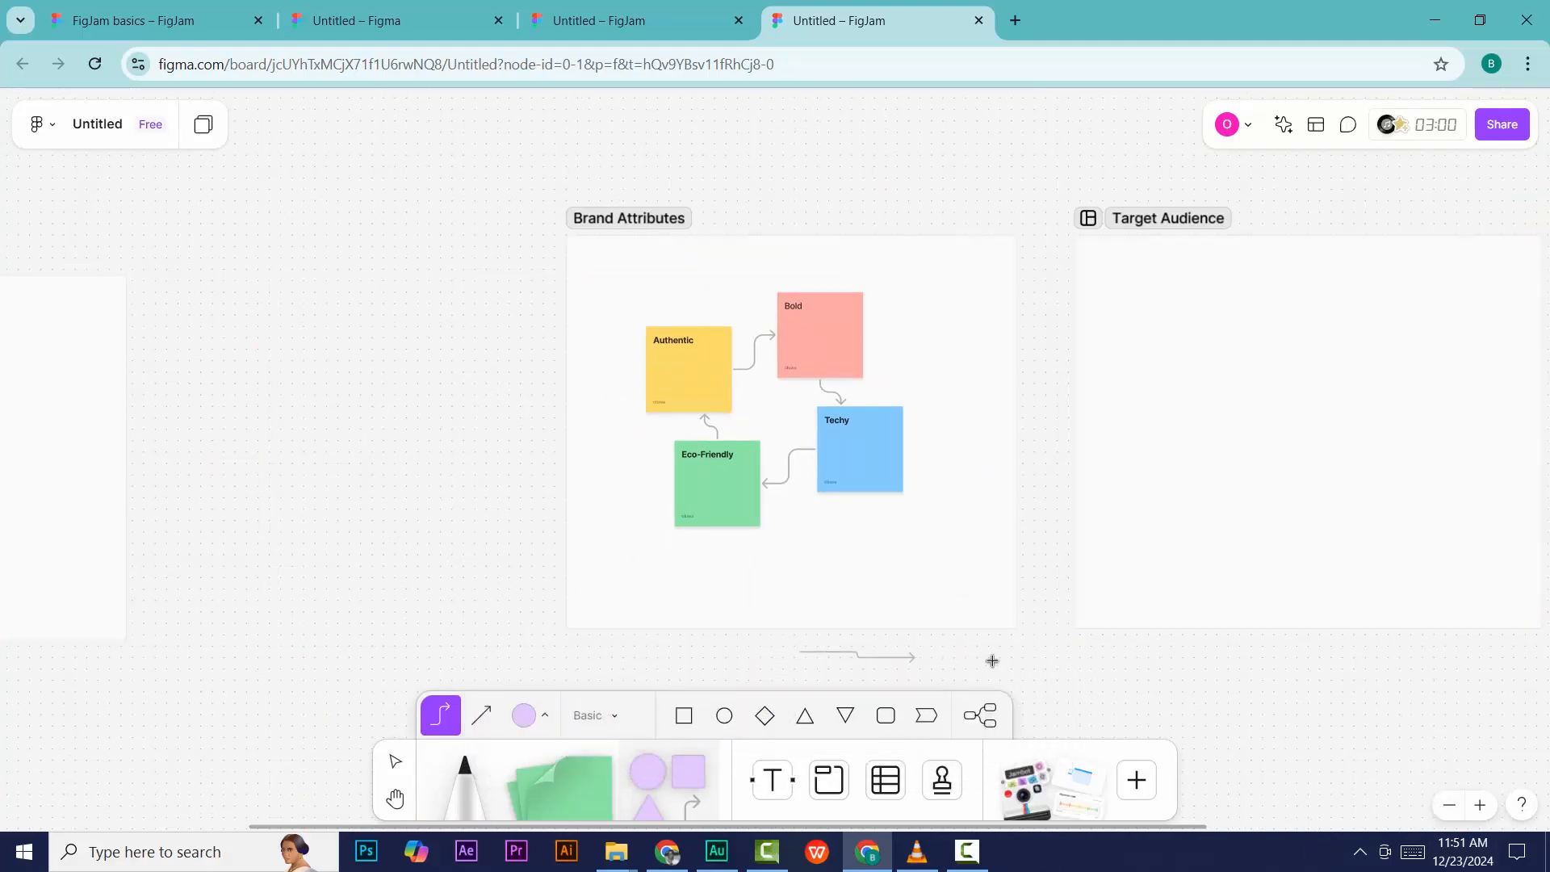
click(410, 763)
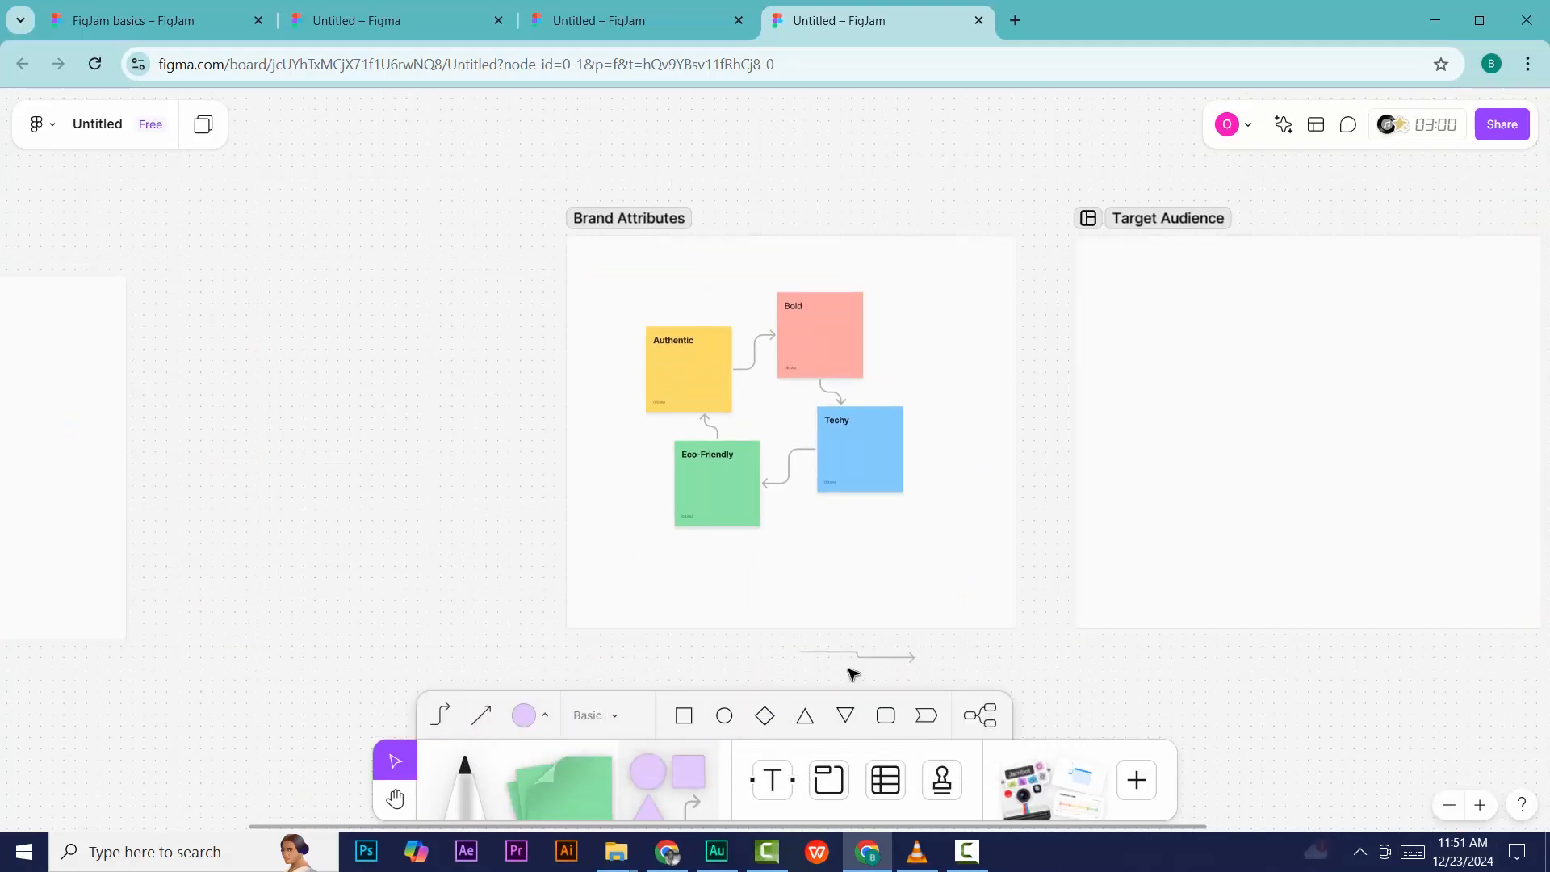
click(884, 672)
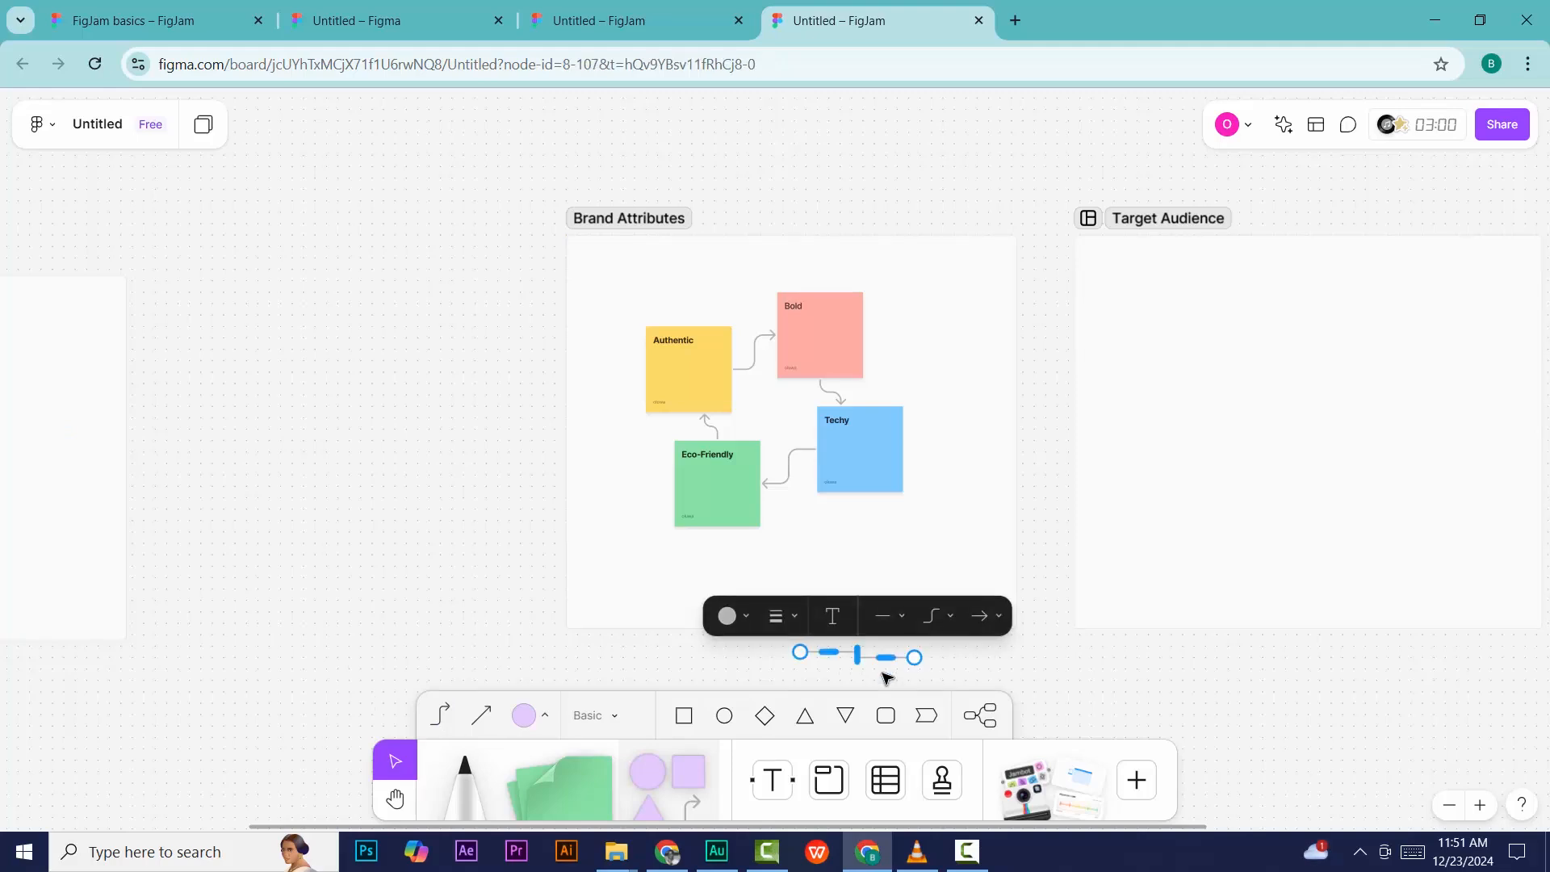
key(Delete)
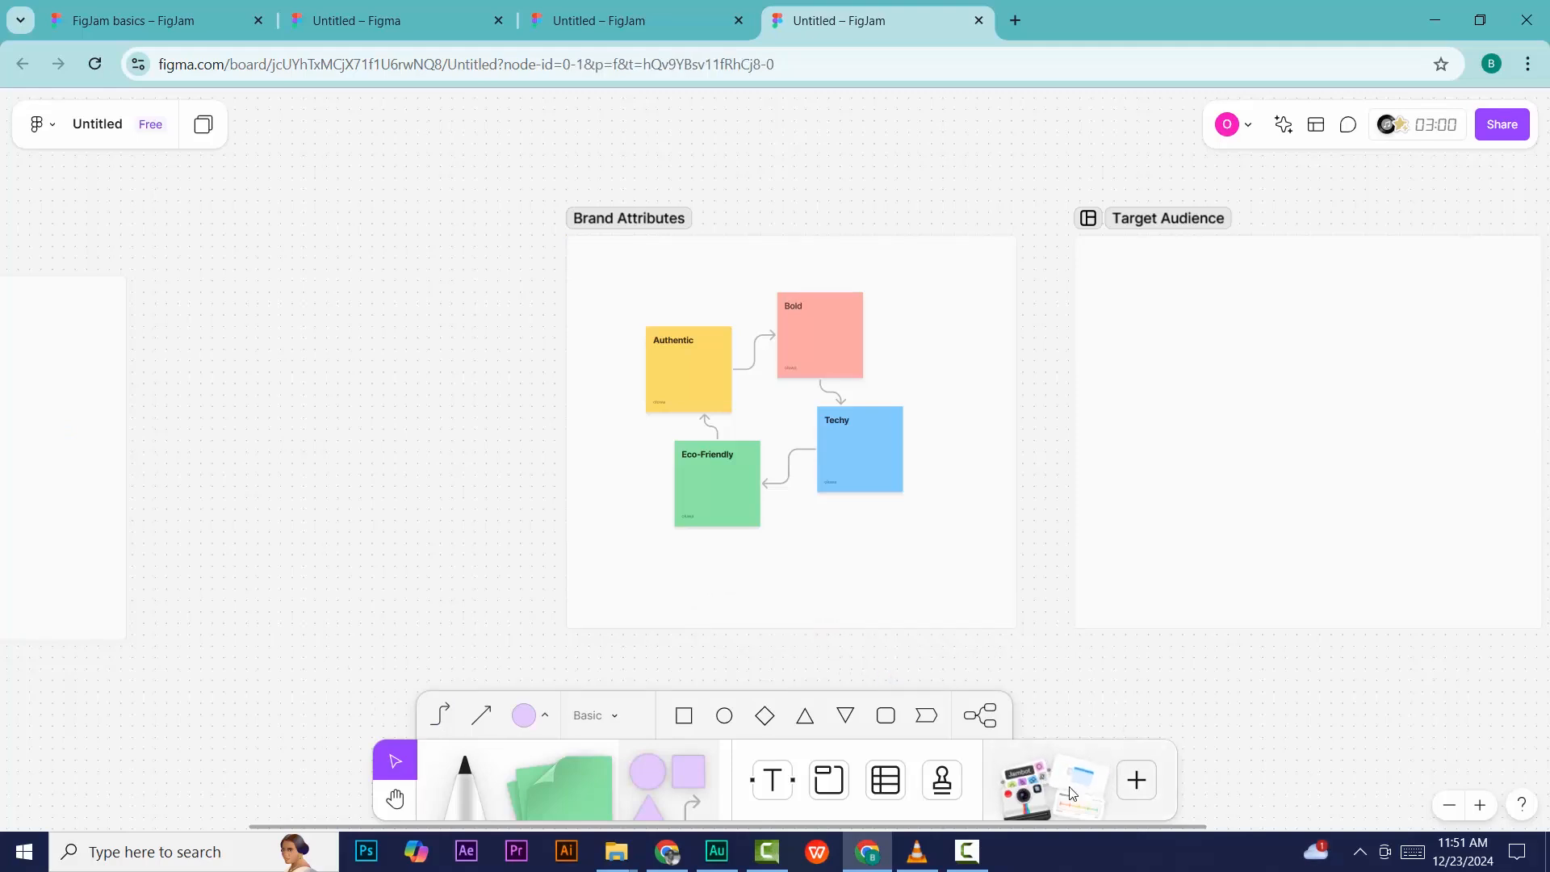
Step: Browse the template library through its meeting and diagramming categories and add the Mindmap template to the board
click(1138, 777)
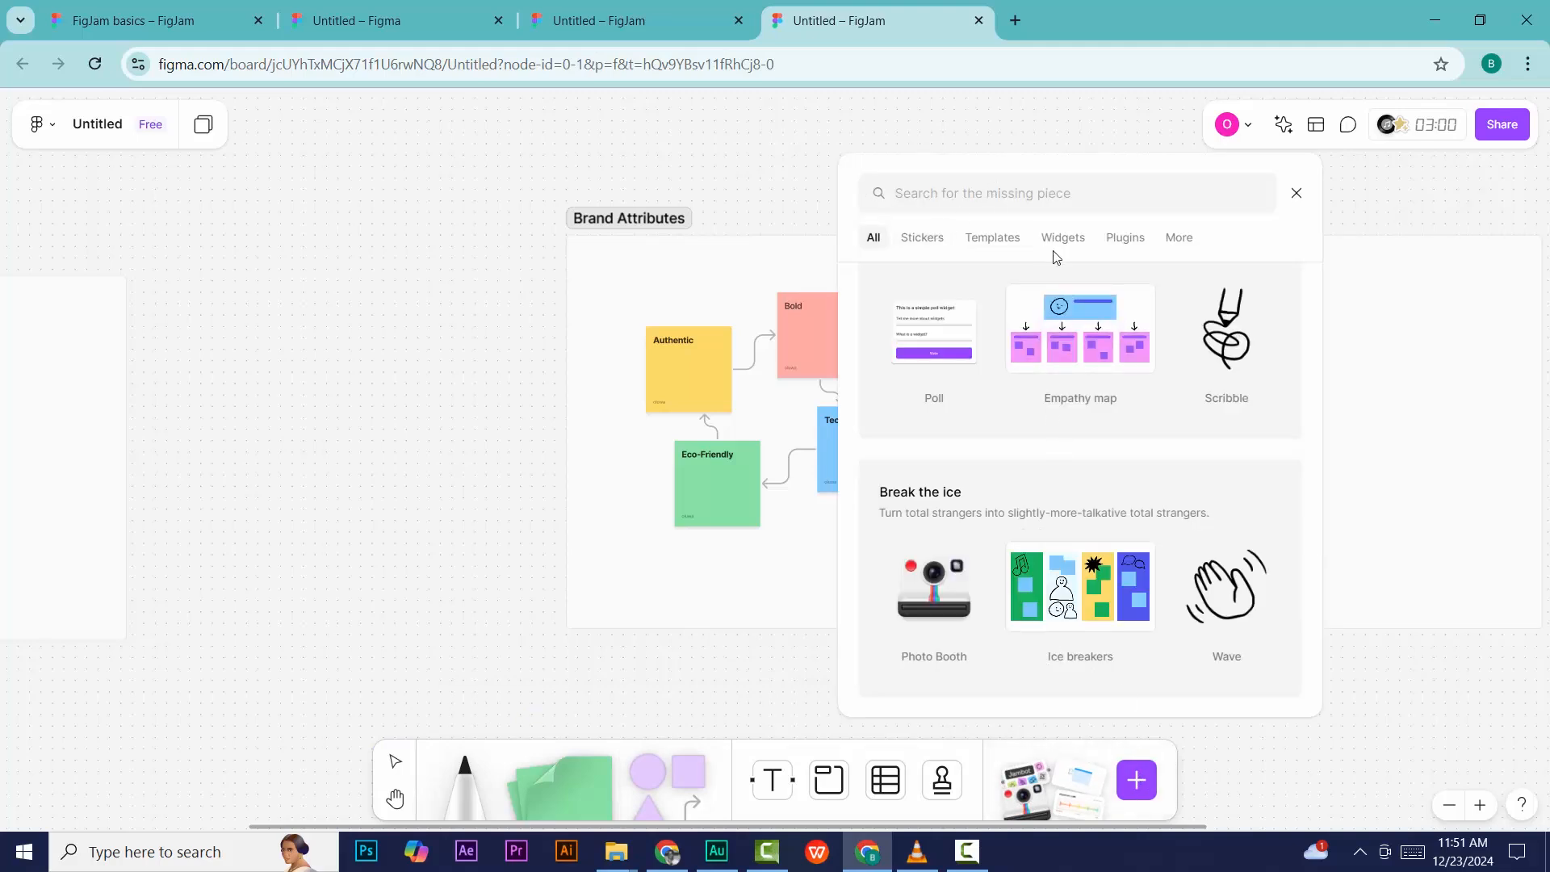
click(964, 238)
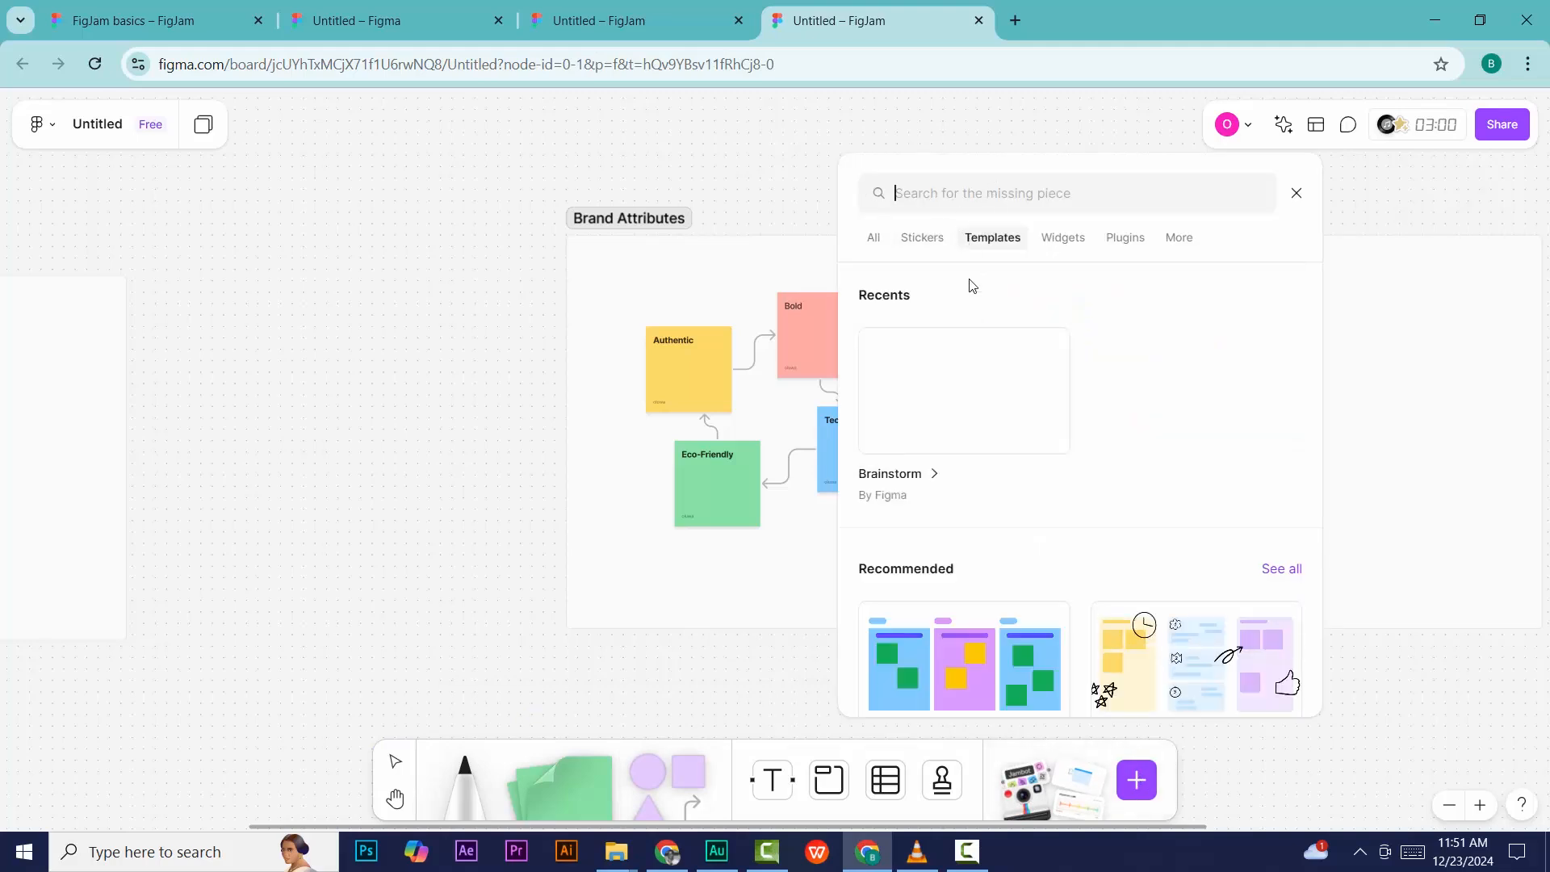
scroll(967, 432, down, 3)
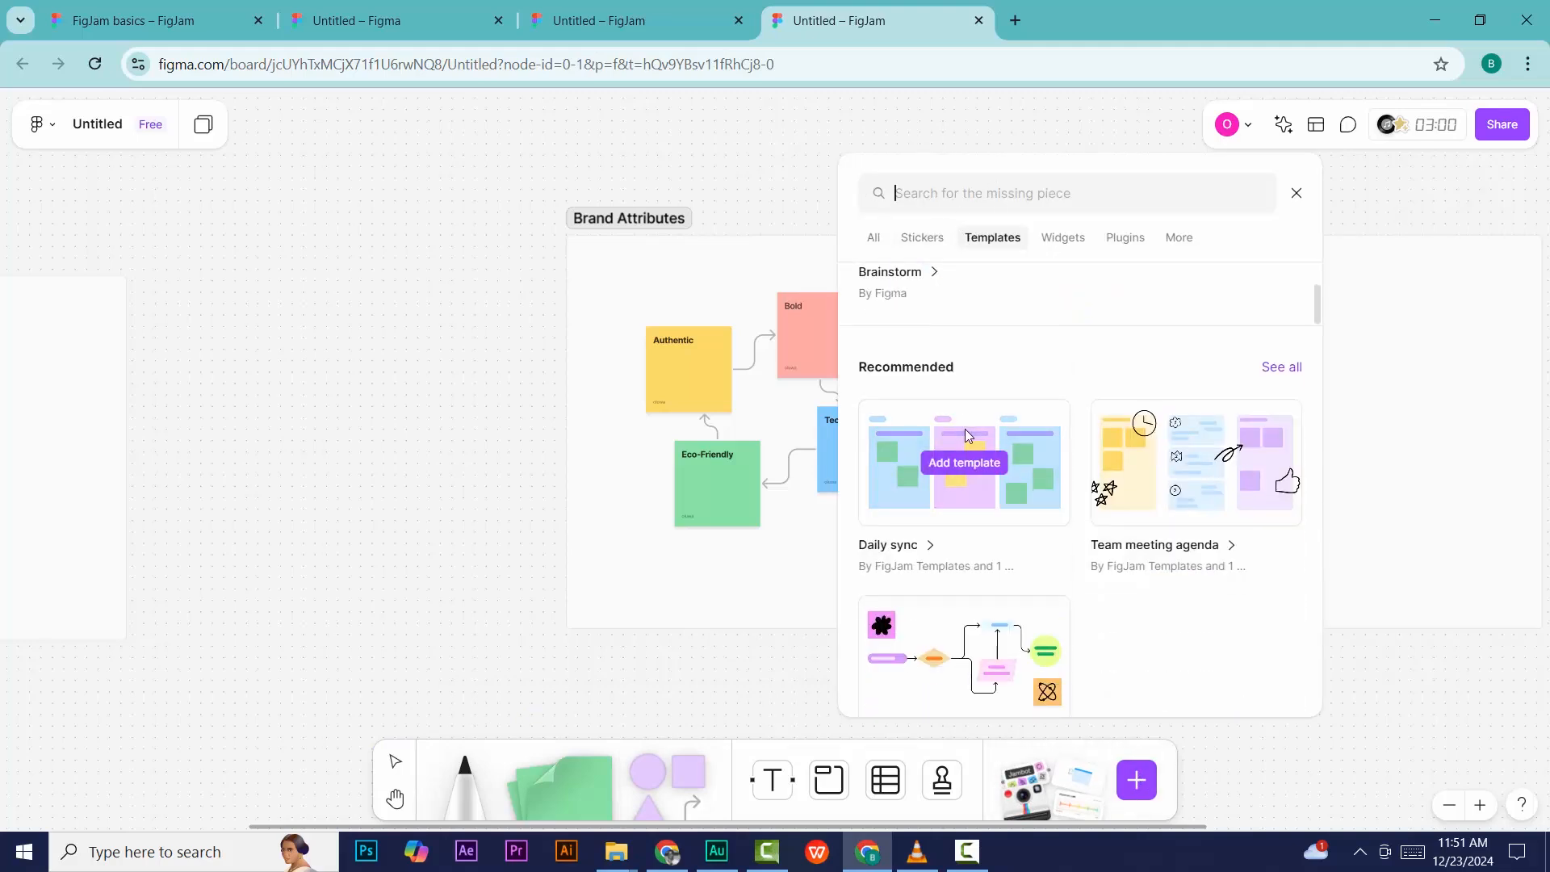
scroll(966, 435, down, 2)
scroll(966, 435, down, 2)
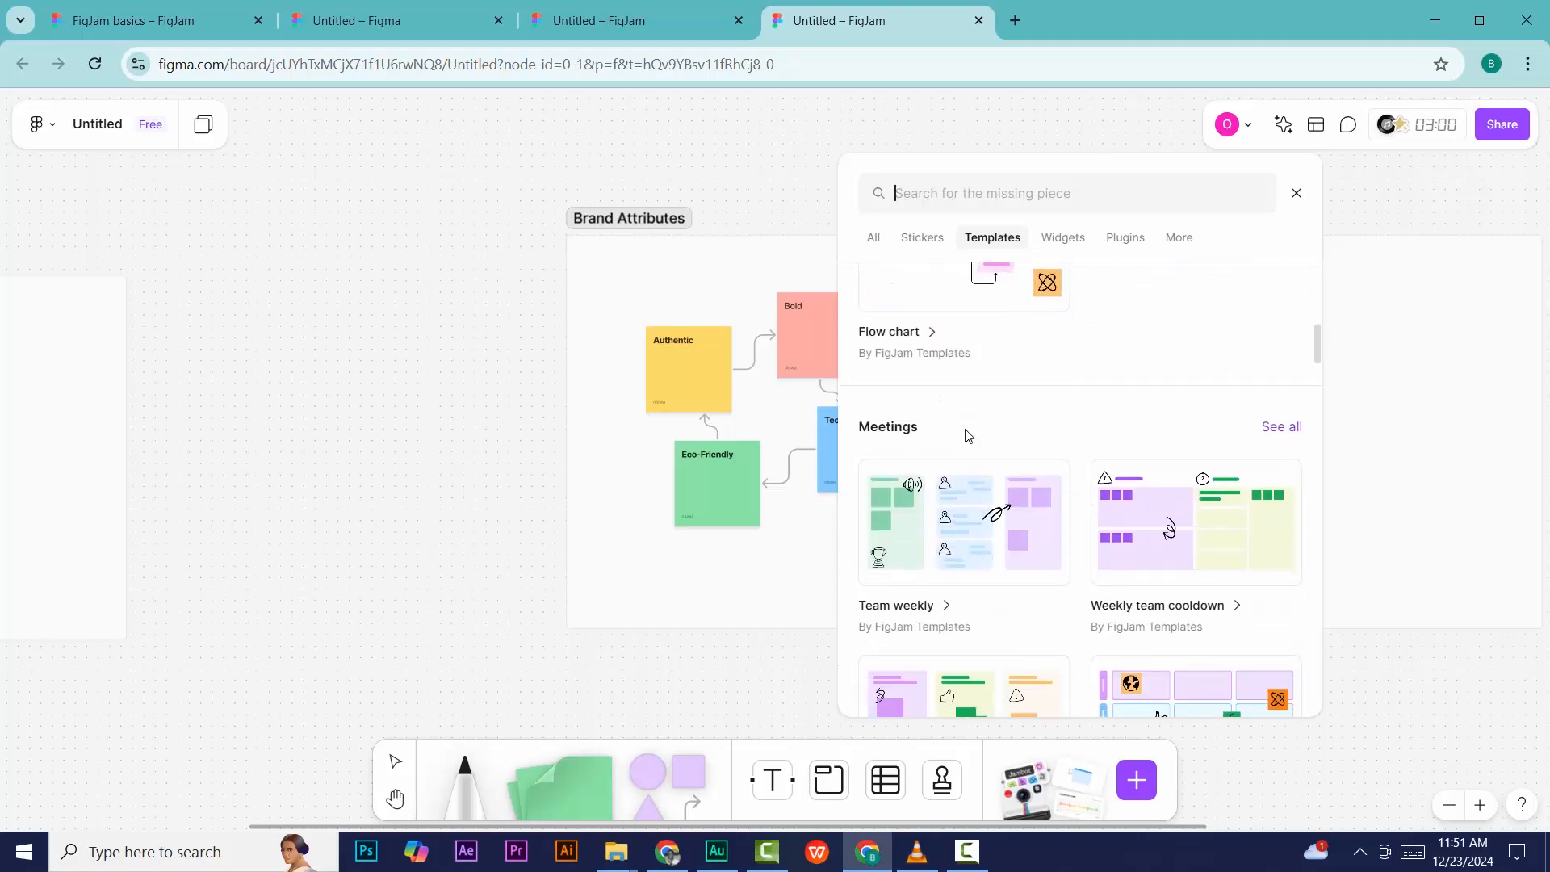
scroll(966, 435, down, 3)
scroll(966, 436, down, 1)
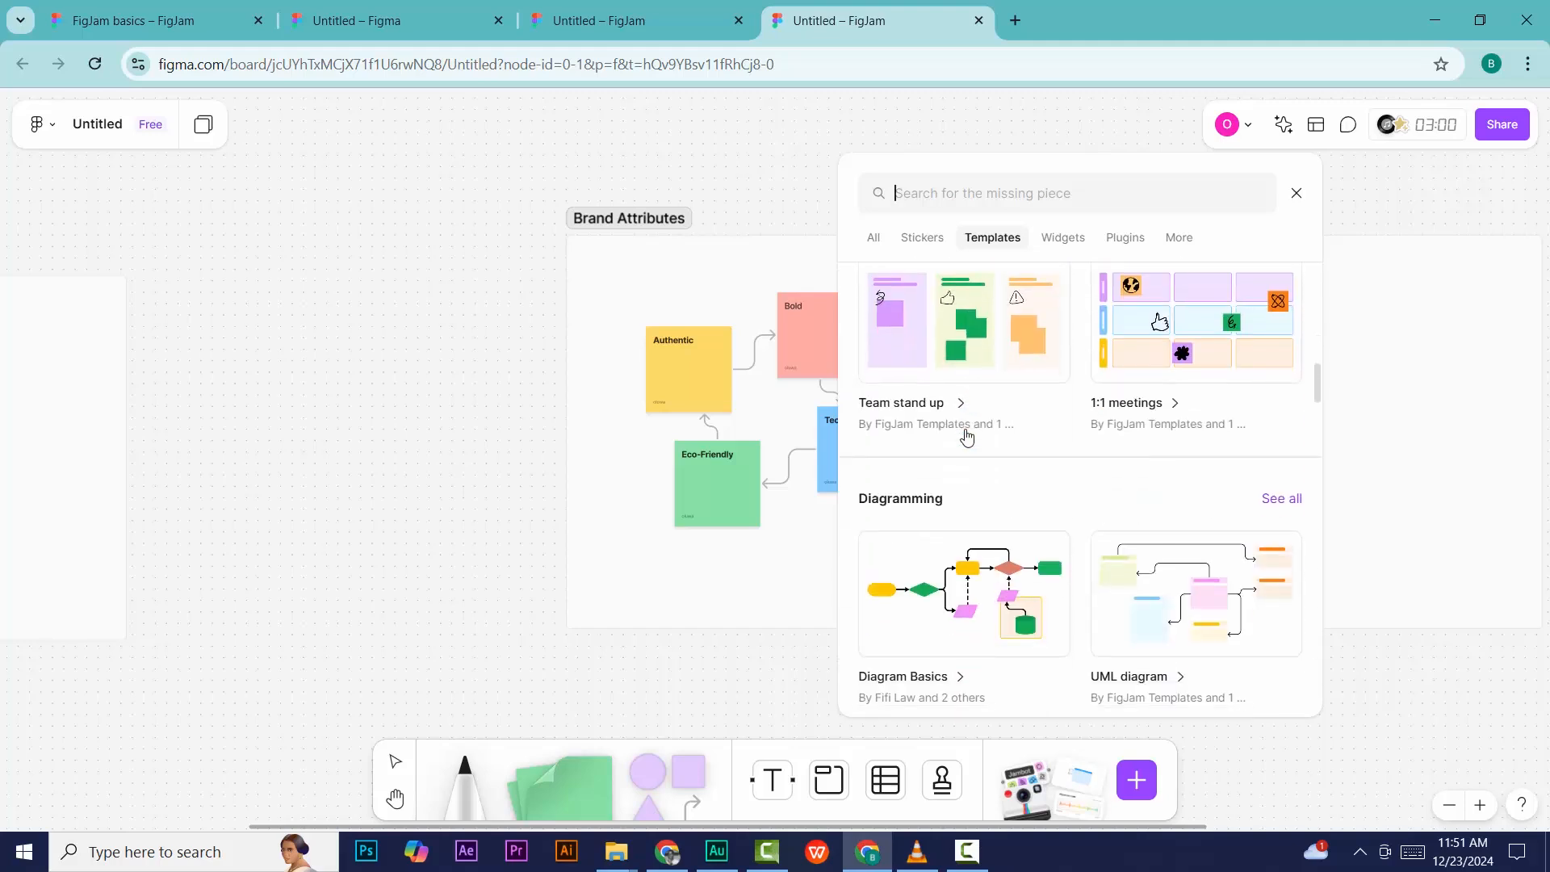
scroll(966, 434, down, 4)
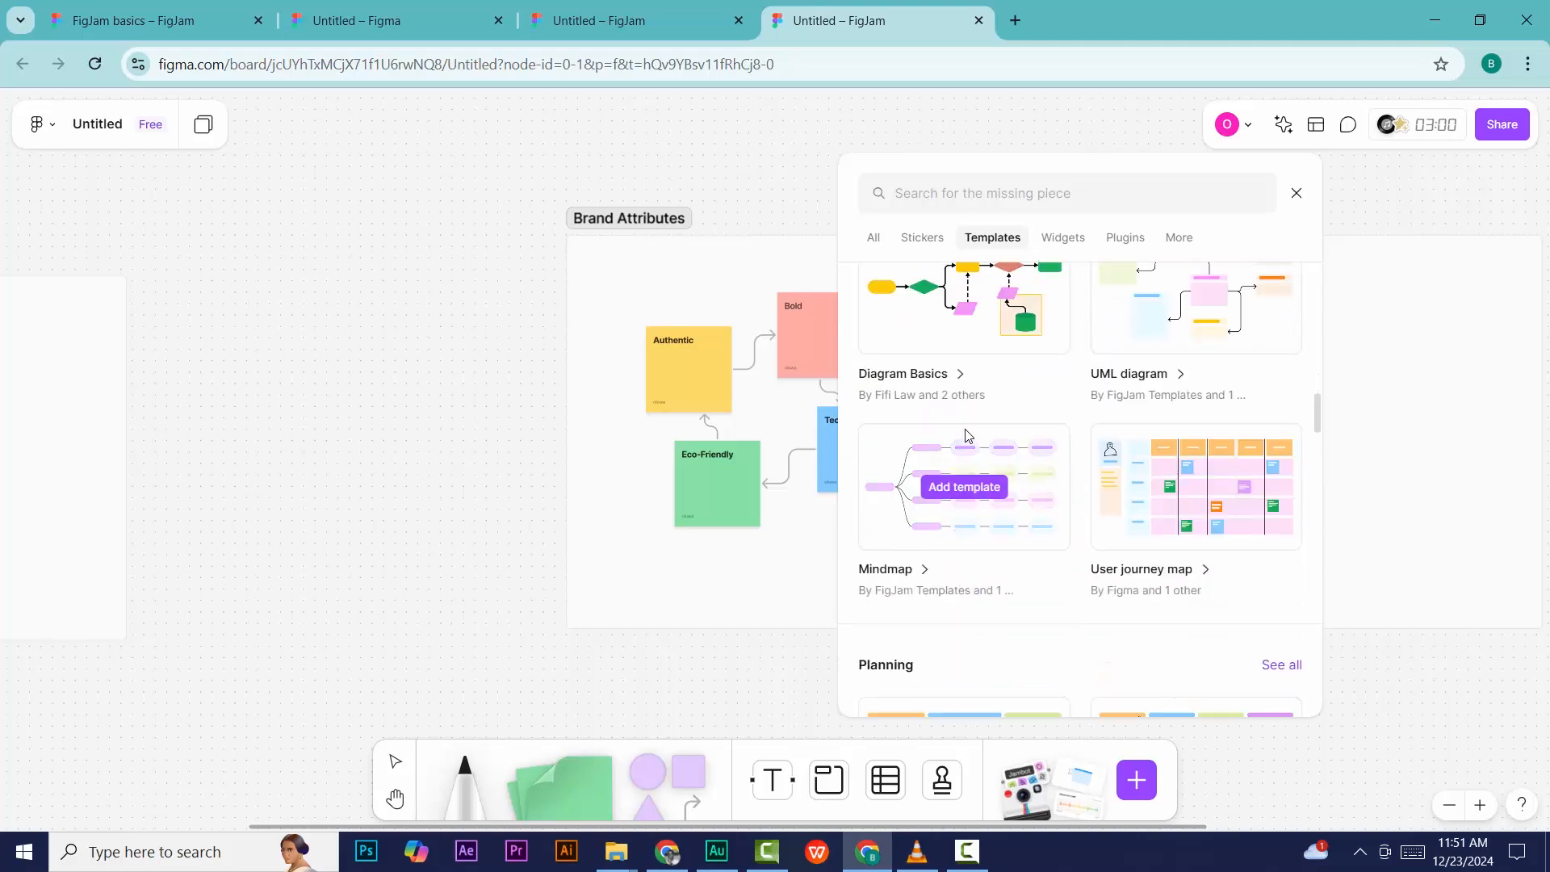
click(934, 524)
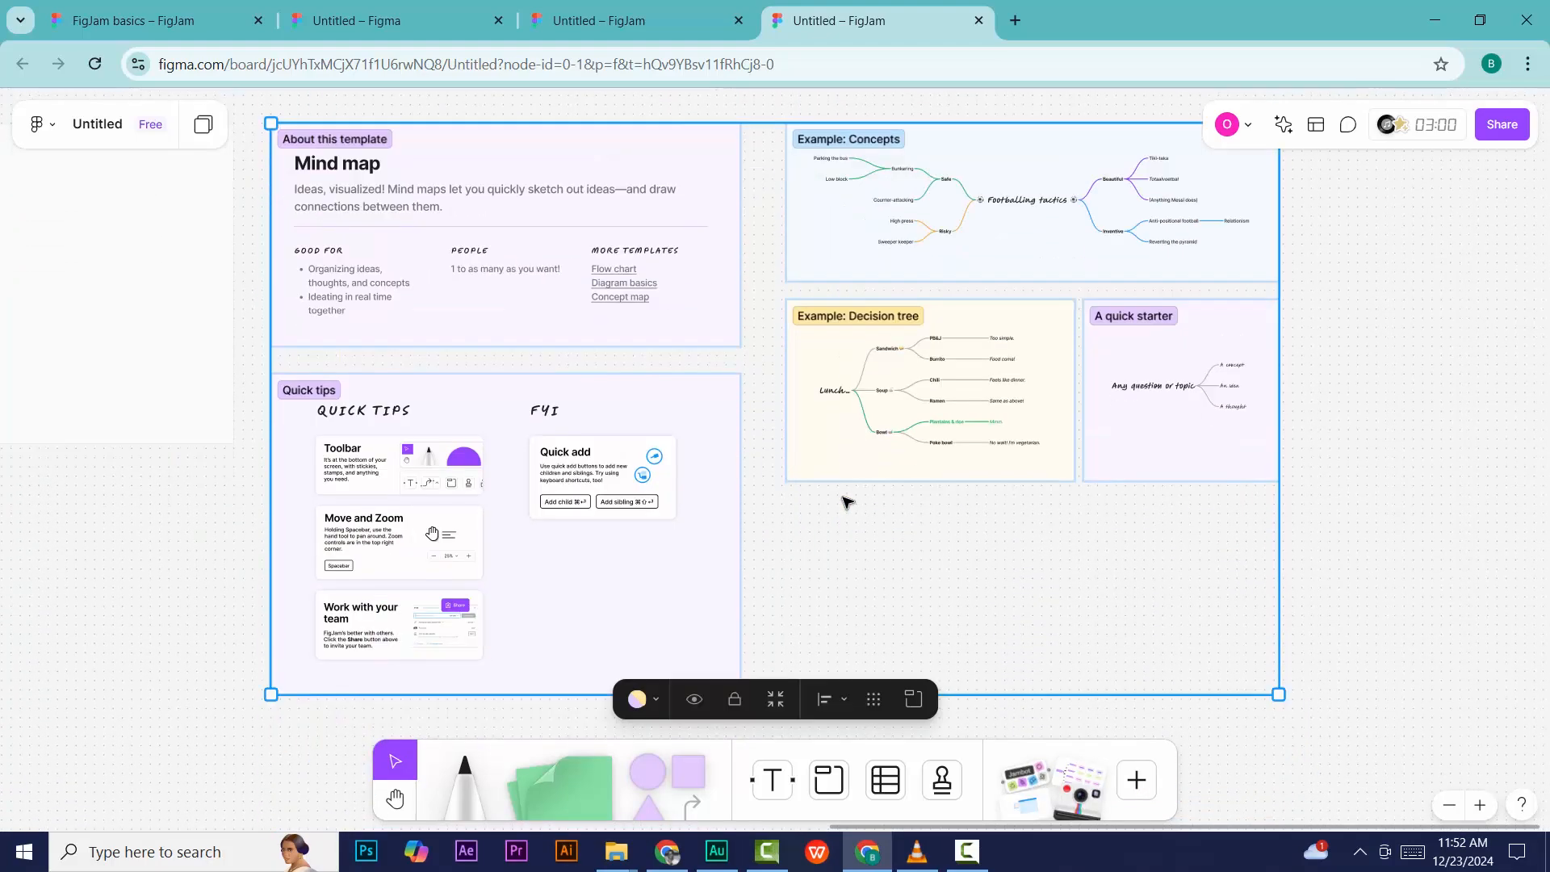
Step: Add a second template, the one with Ideate, Prioritize and Analyze sections, to the board
key(h)
drag(1259, 404, 742, 457)
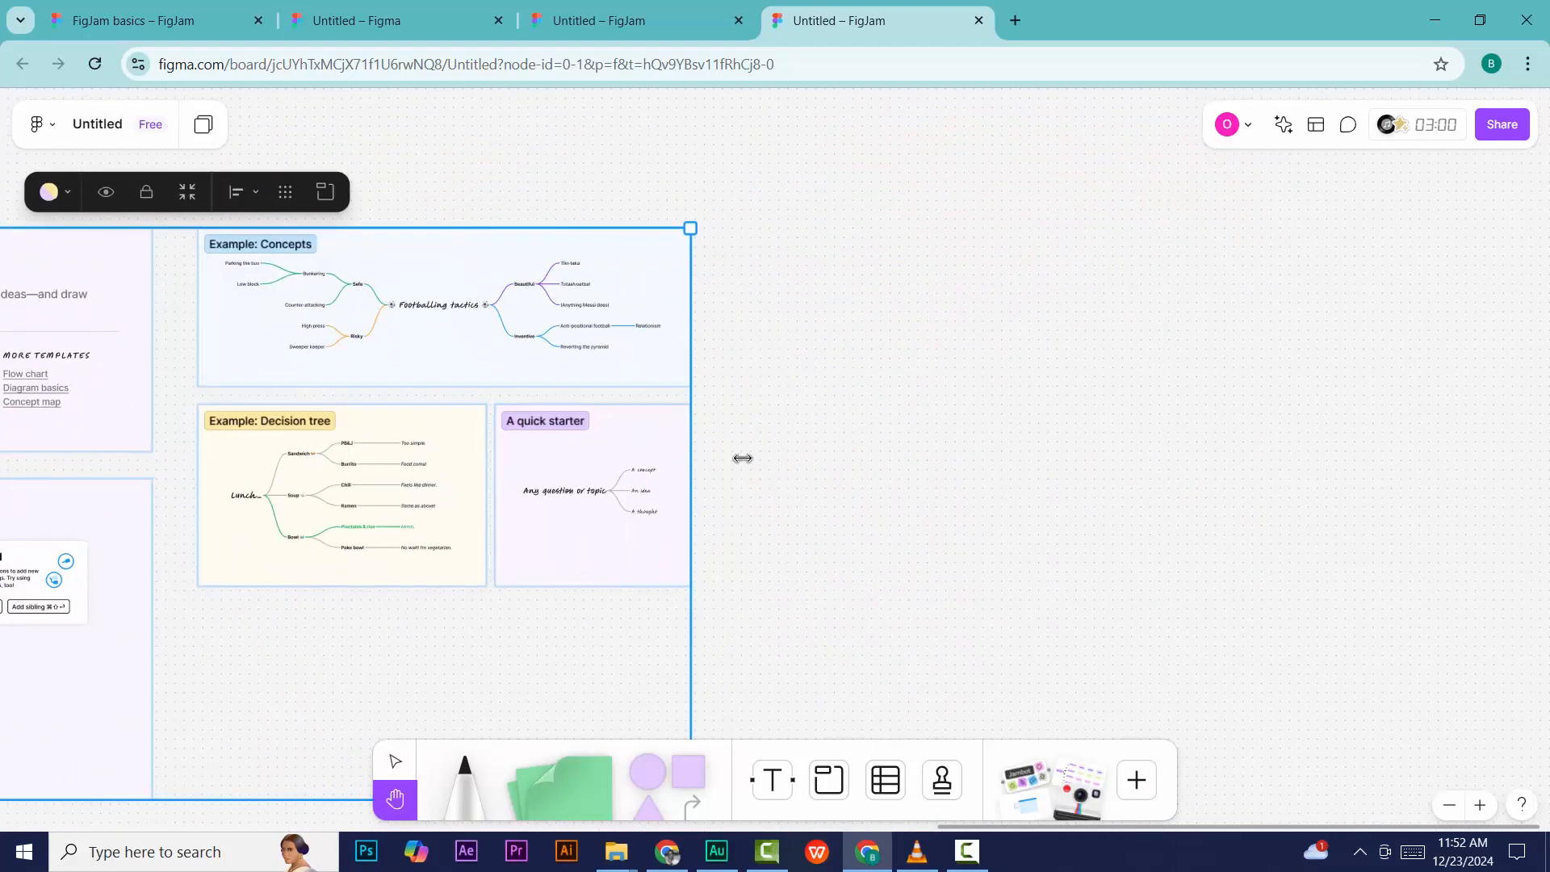
click(1138, 782)
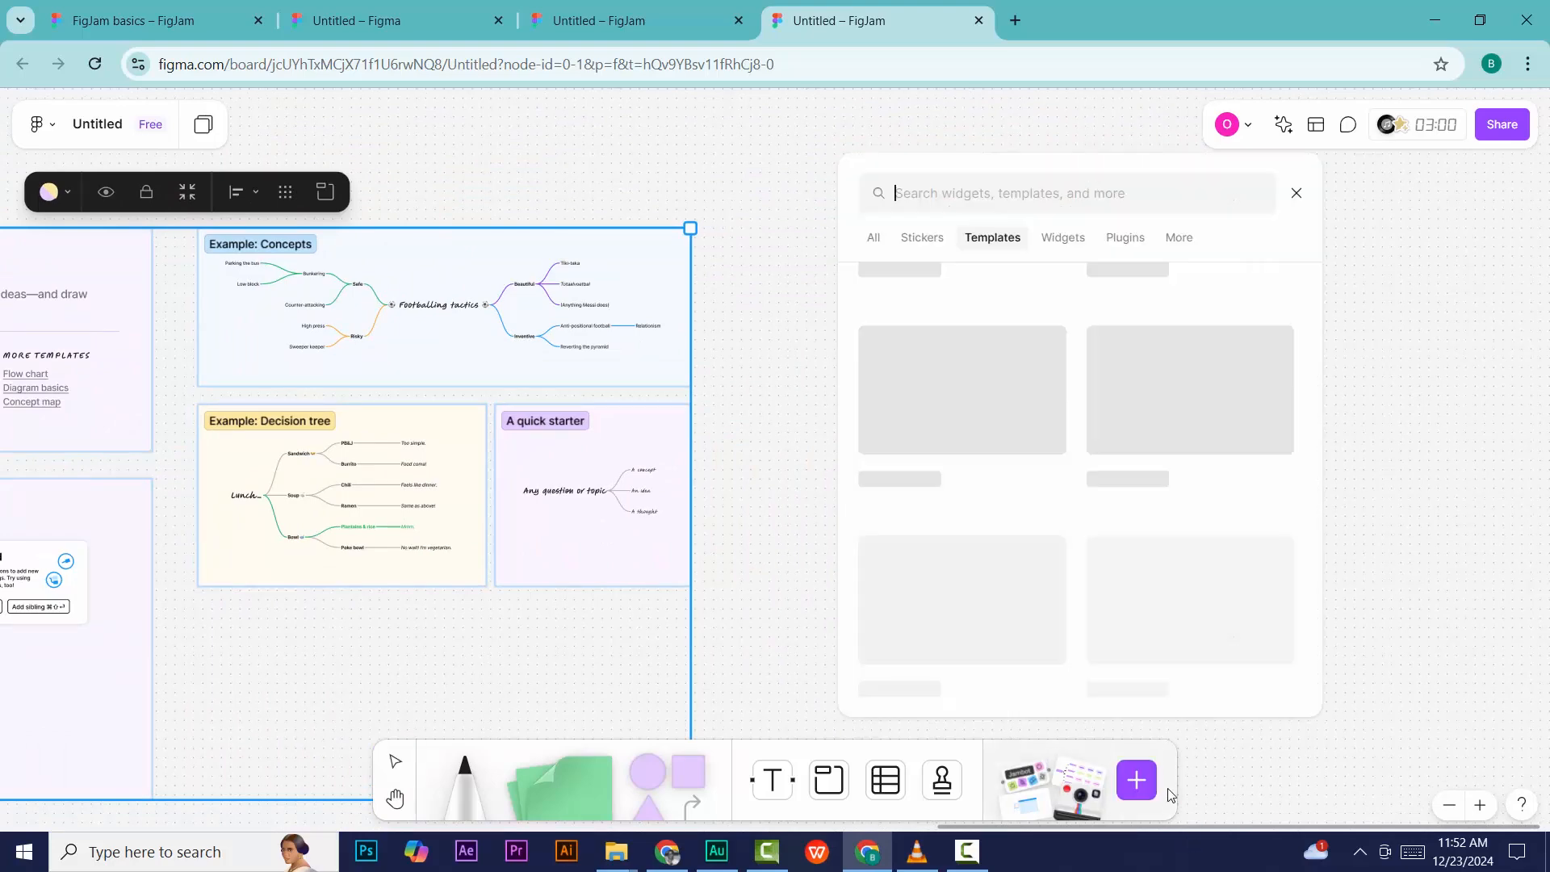
scroll(920, 452, down, 5)
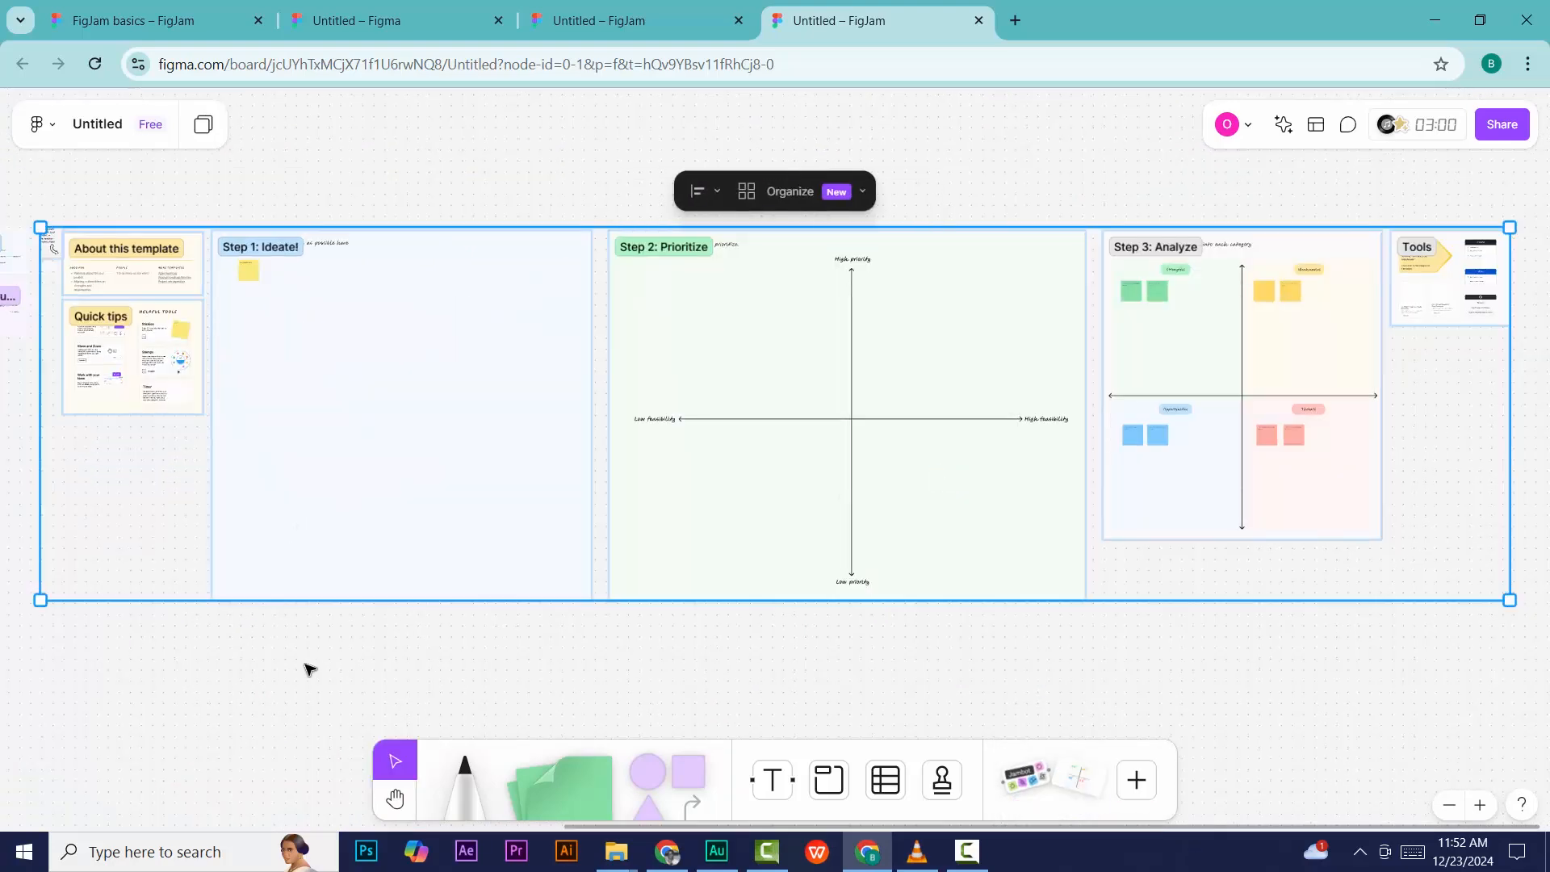
Step: Examine the added template's prioritization matrix, its Ideate section and its quick tips up close
click(1480, 807)
click(1481, 807)
click(1384, 662)
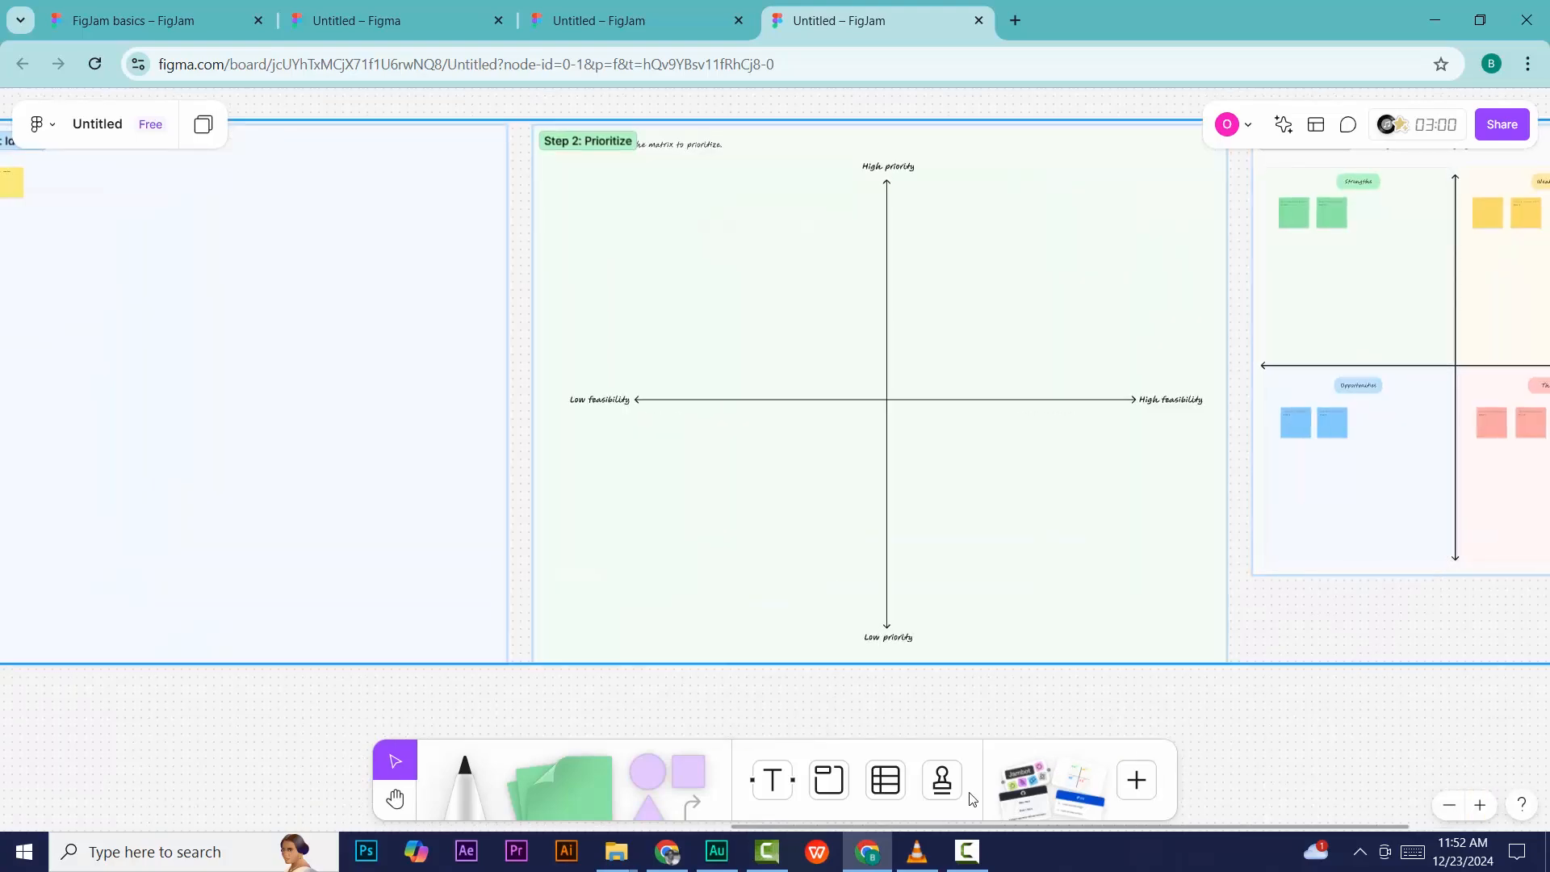
key(space)
drag(1445, 611, 1198, 630)
drag(654, 626, 1002, 576)
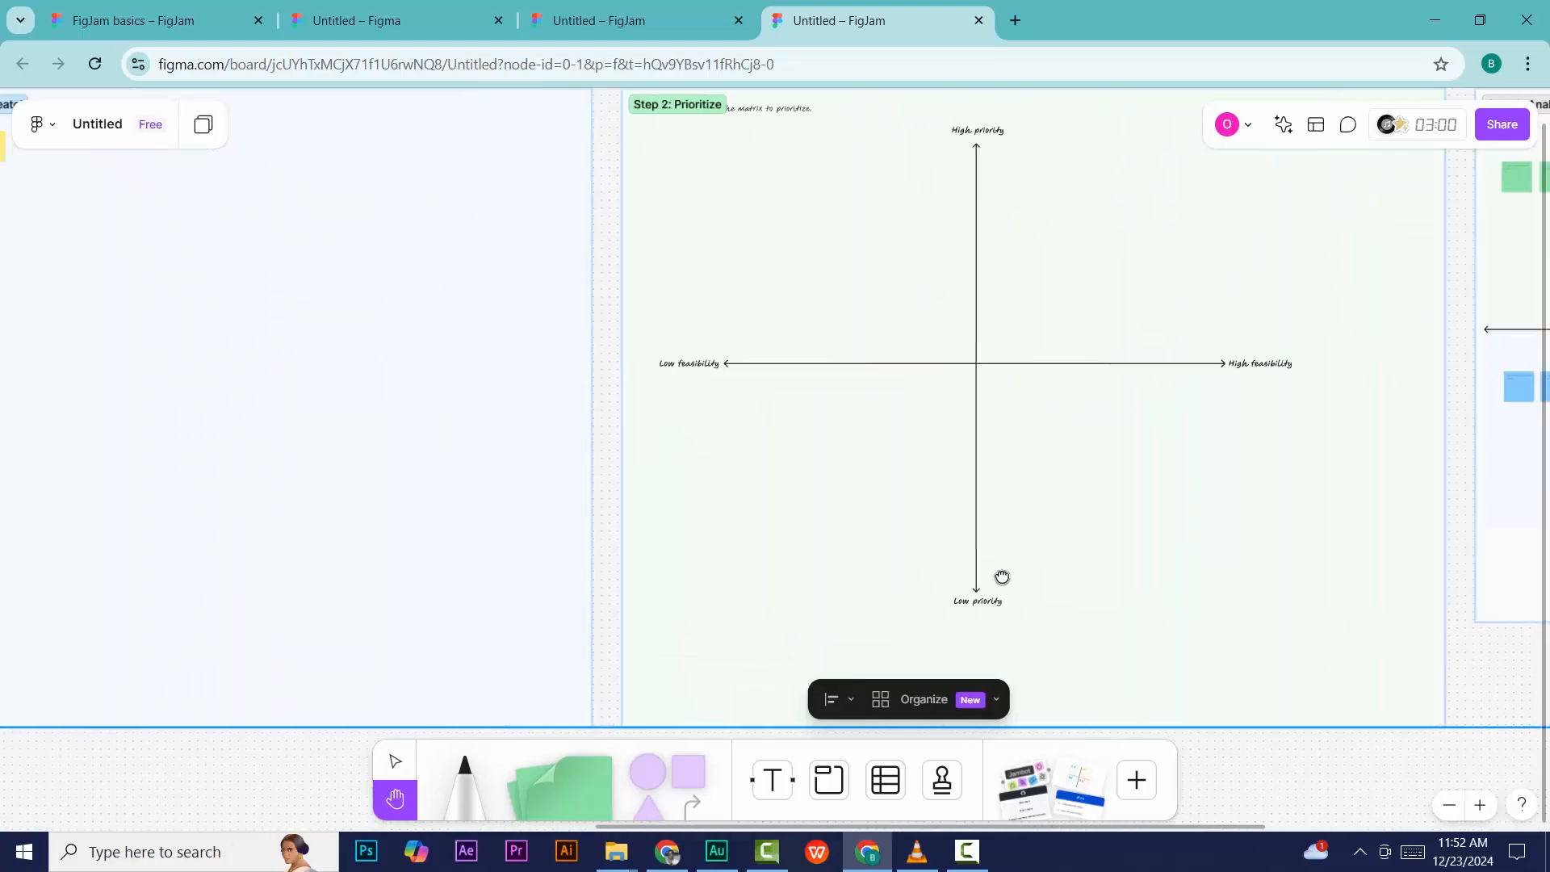
drag(708, 618, 989, 699)
drag(523, 631, 948, 671)
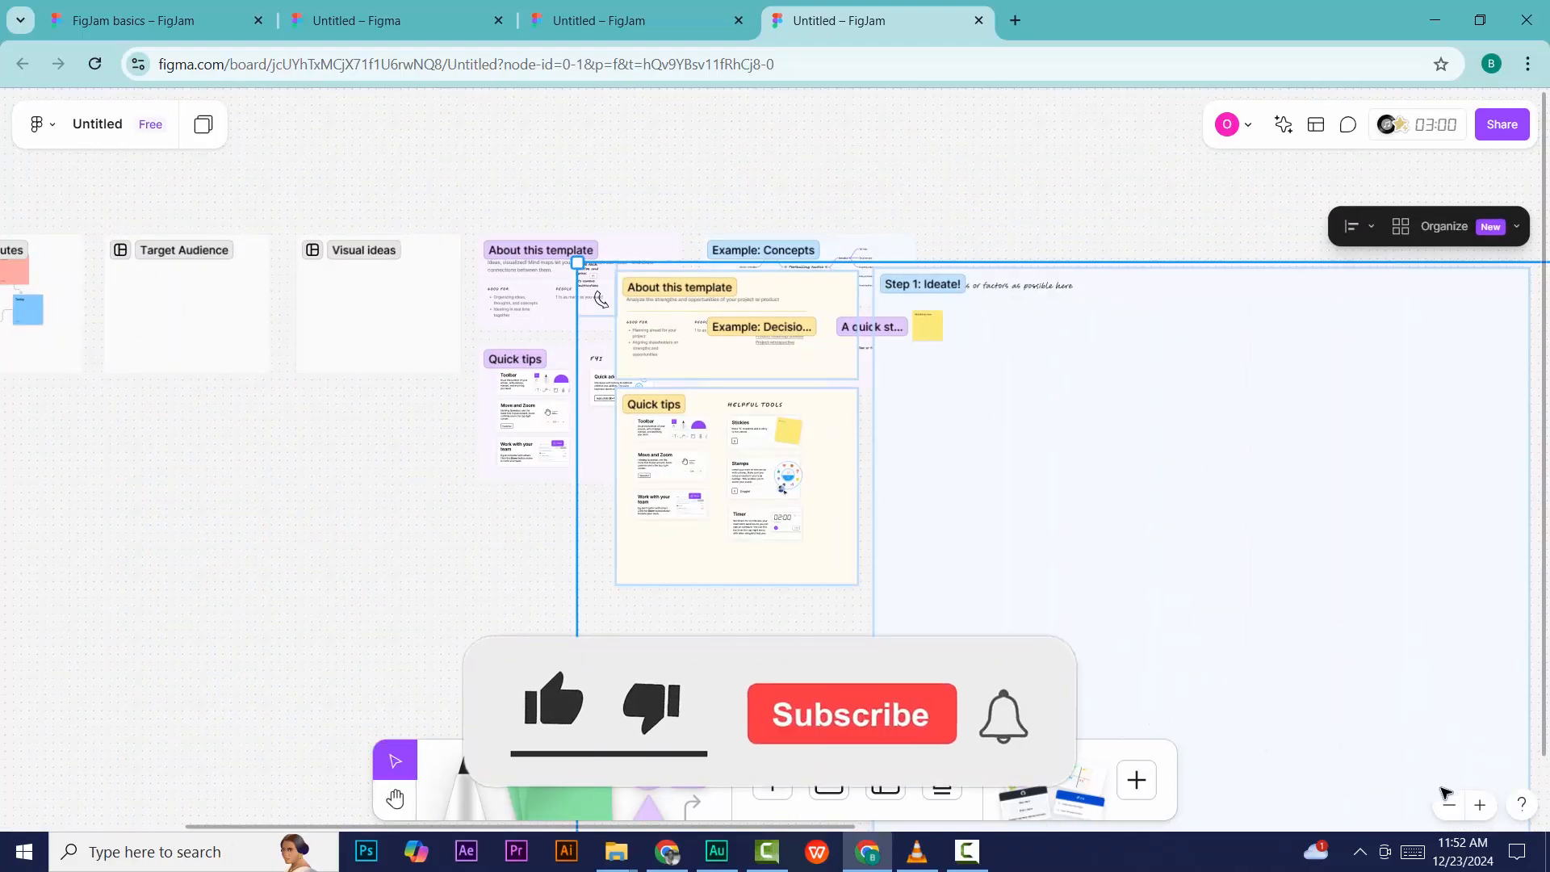
click(1479, 804)
click(1479, 805)
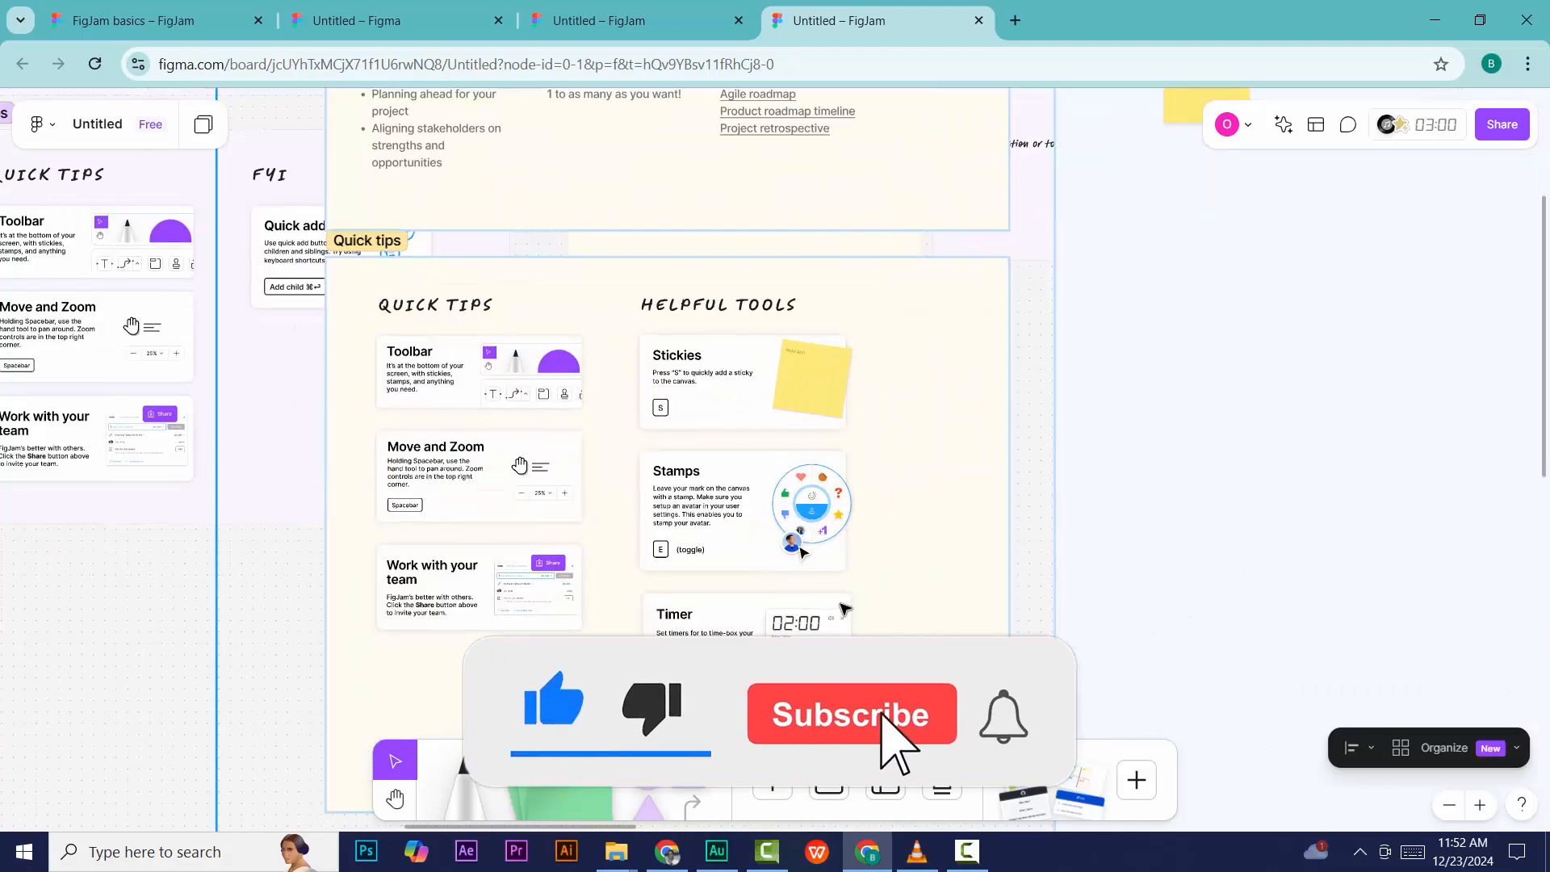